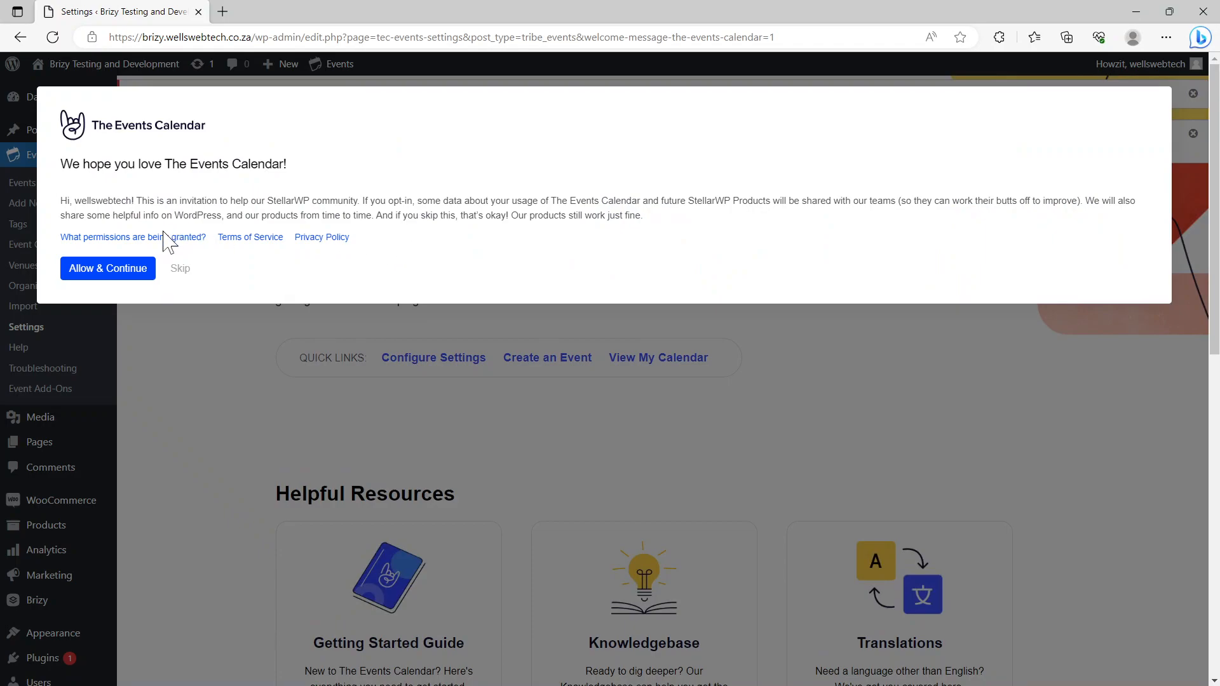
Skip The Events Calendar's data-sharing opt-in and look over the helpful resources on its welcome page
click(182, 268)
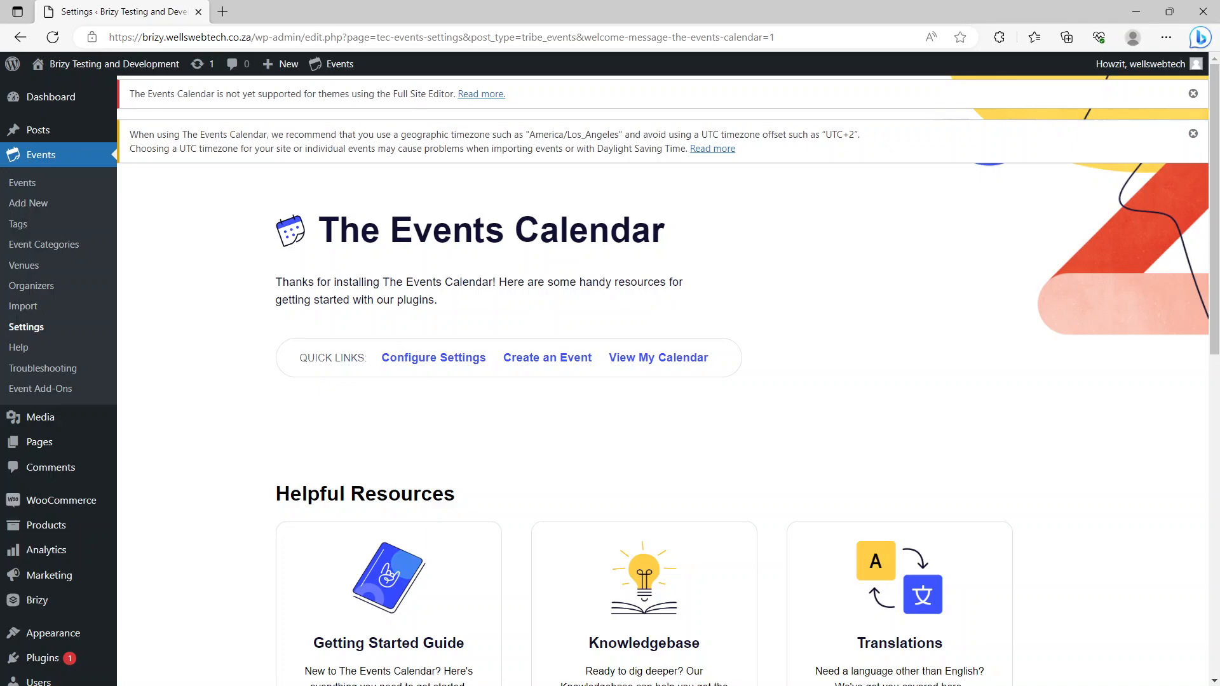
scroll(375, 247, down, 6)
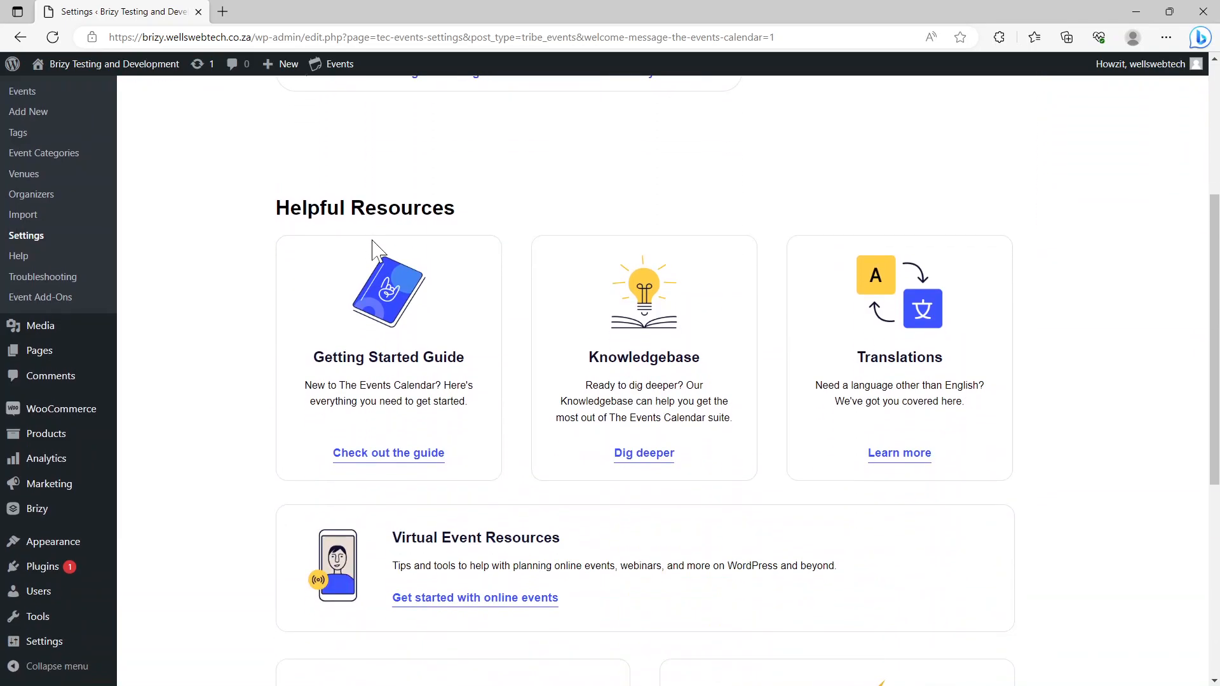
scroll(375, 248, down, 5)
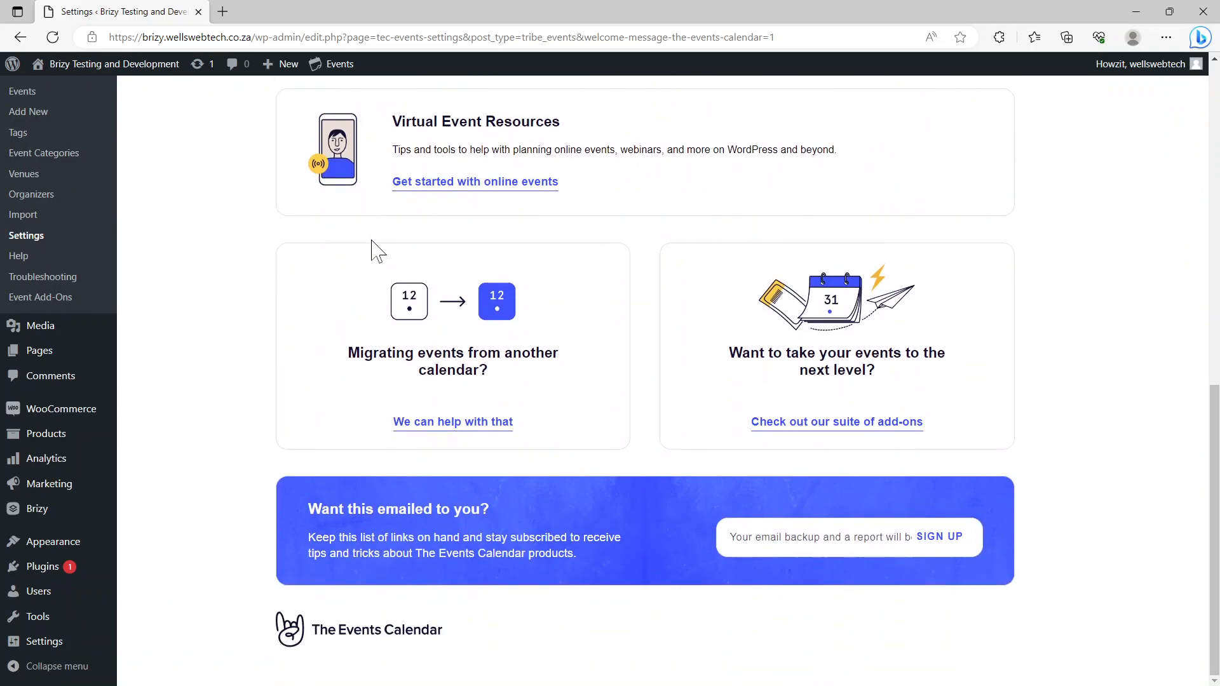
scroll(374, 248, up, 5)
scroll(375, 248, up, 6)
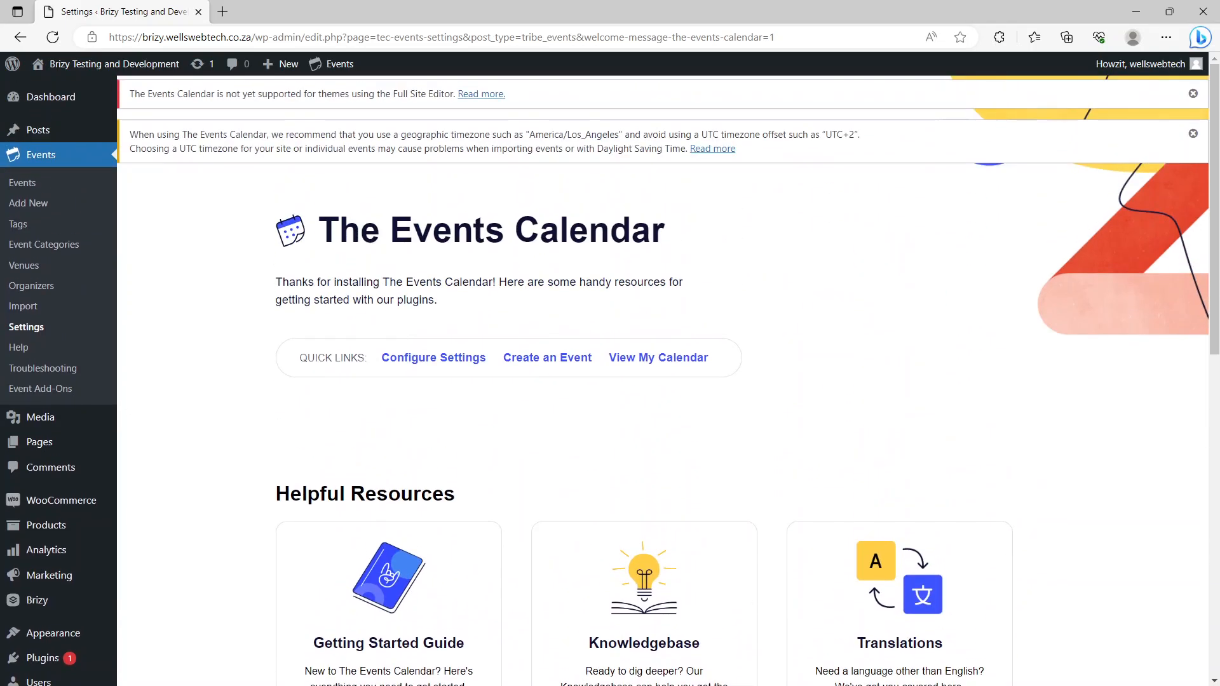
Start a new event titled "Sample Event" with the description "Sample event for July 2023"
click(30, 203)
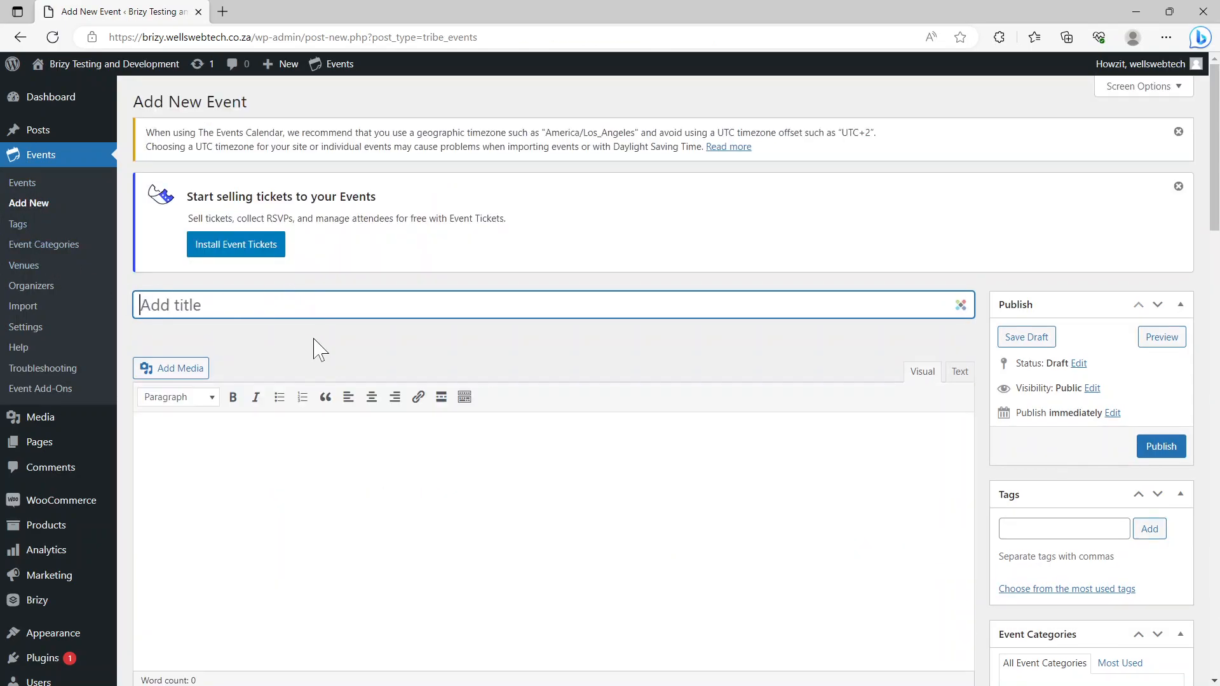
text(Sample Event)
key(Tab)
text(Sample even)
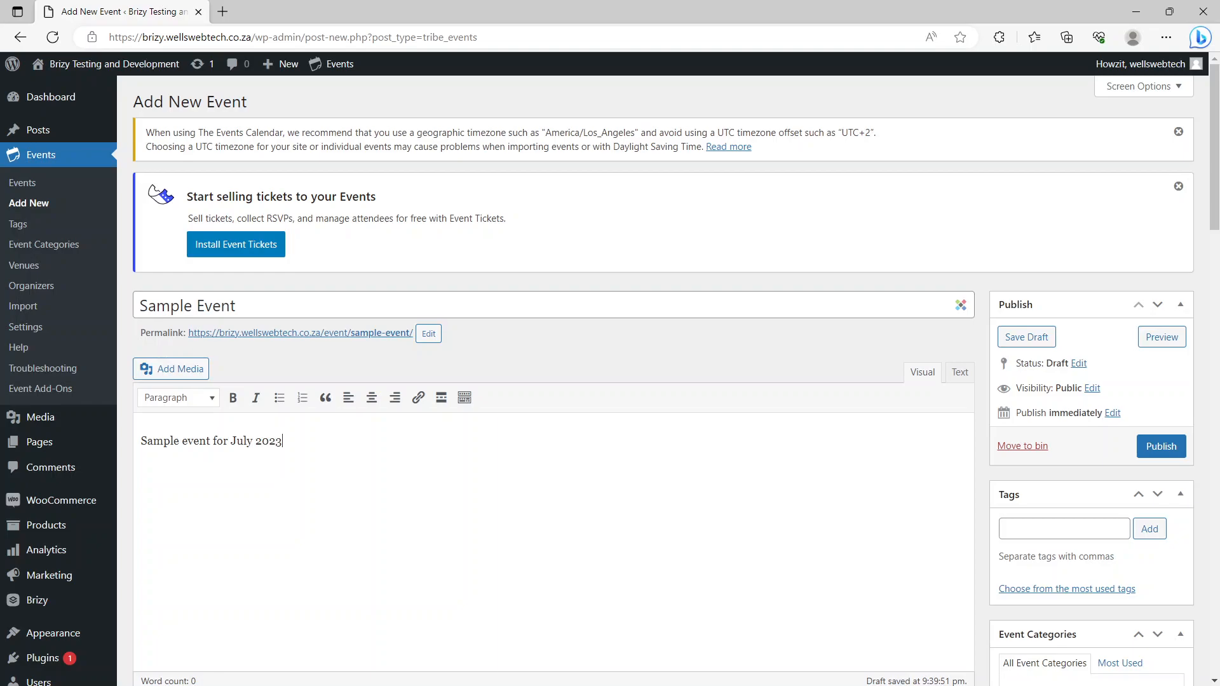
Schedule the event for 7/18/2023, switching the all-day option on and back off
scroll(544, 387, down, 5)
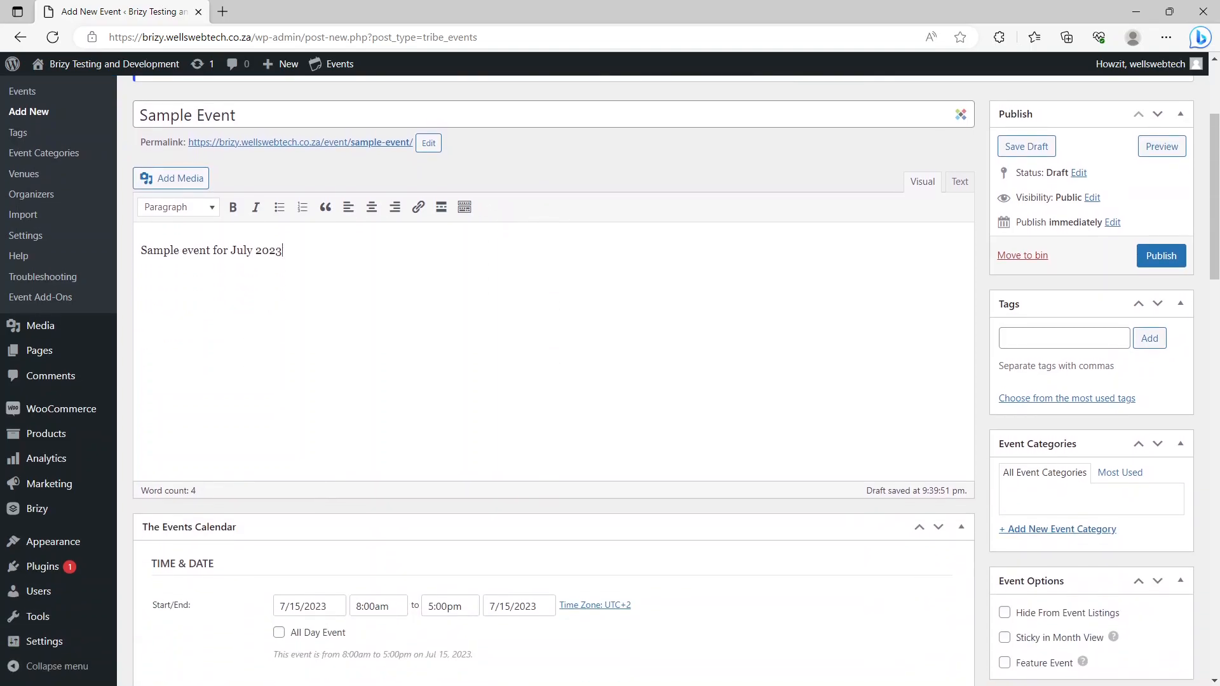
click(303, 320)
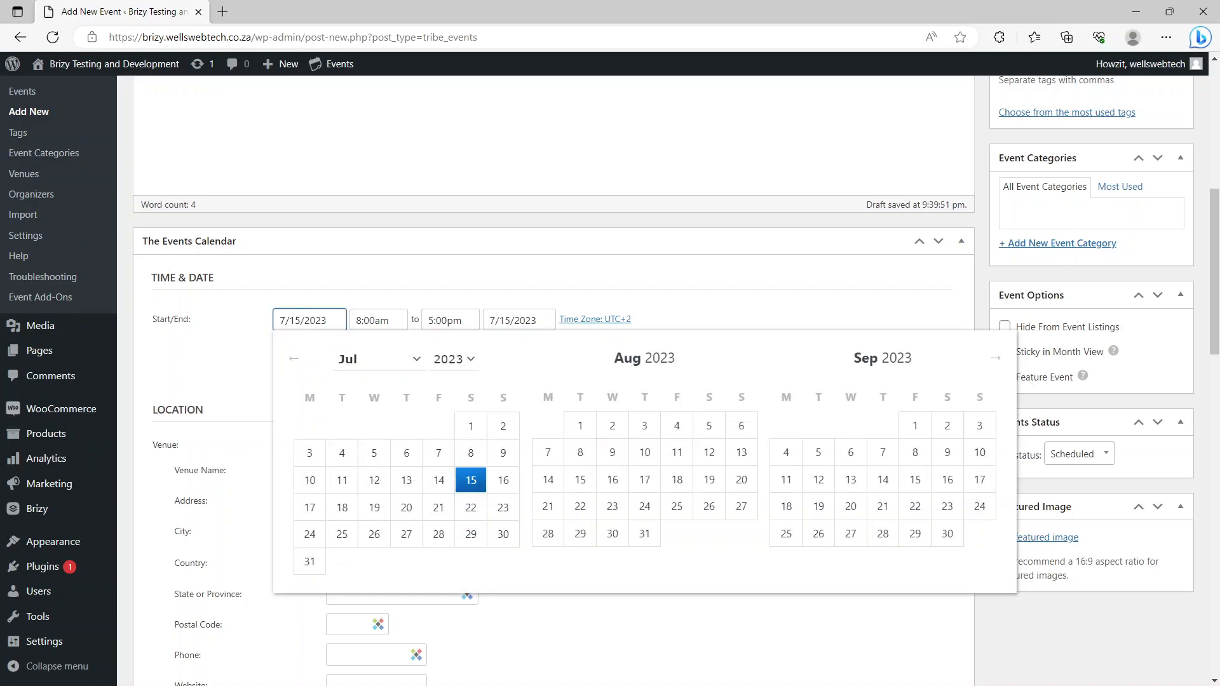
click(341, 508)
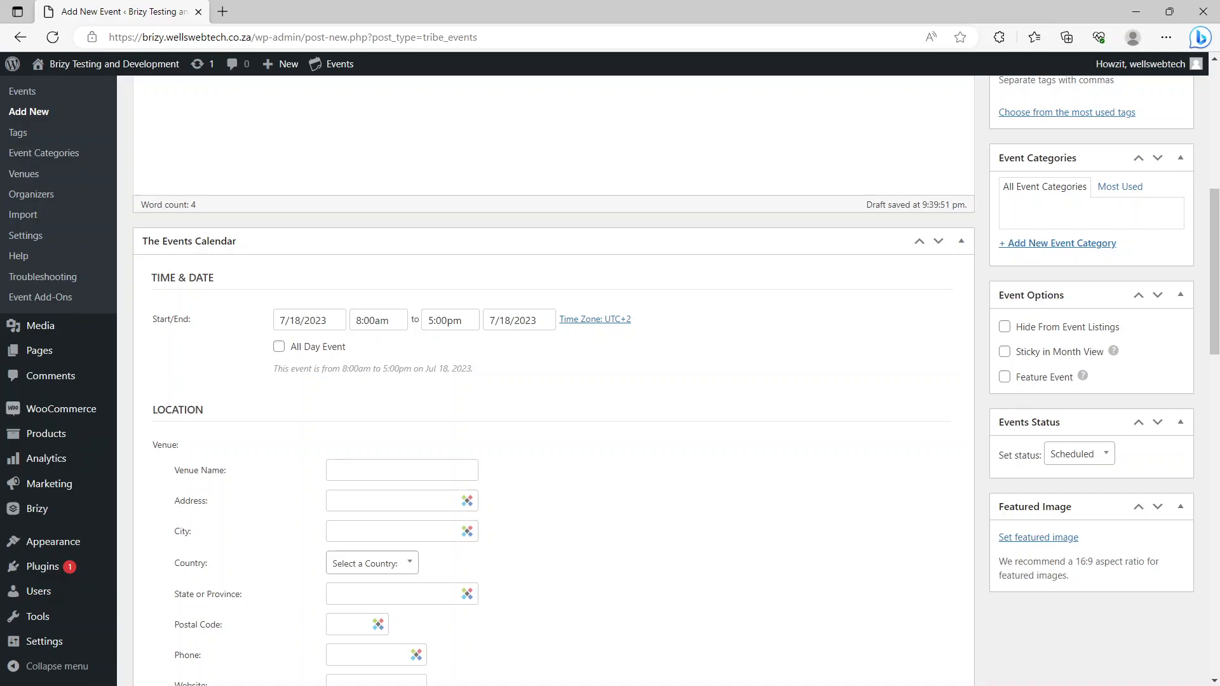
click(279, 346)
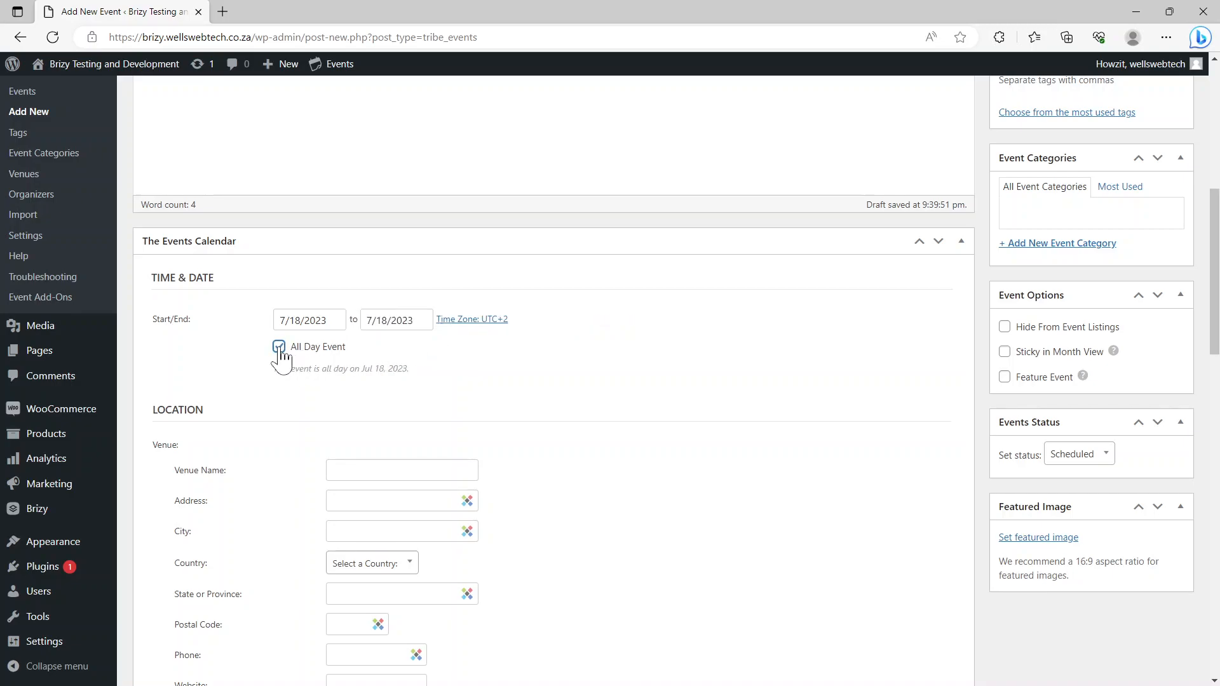
click(279, 347)
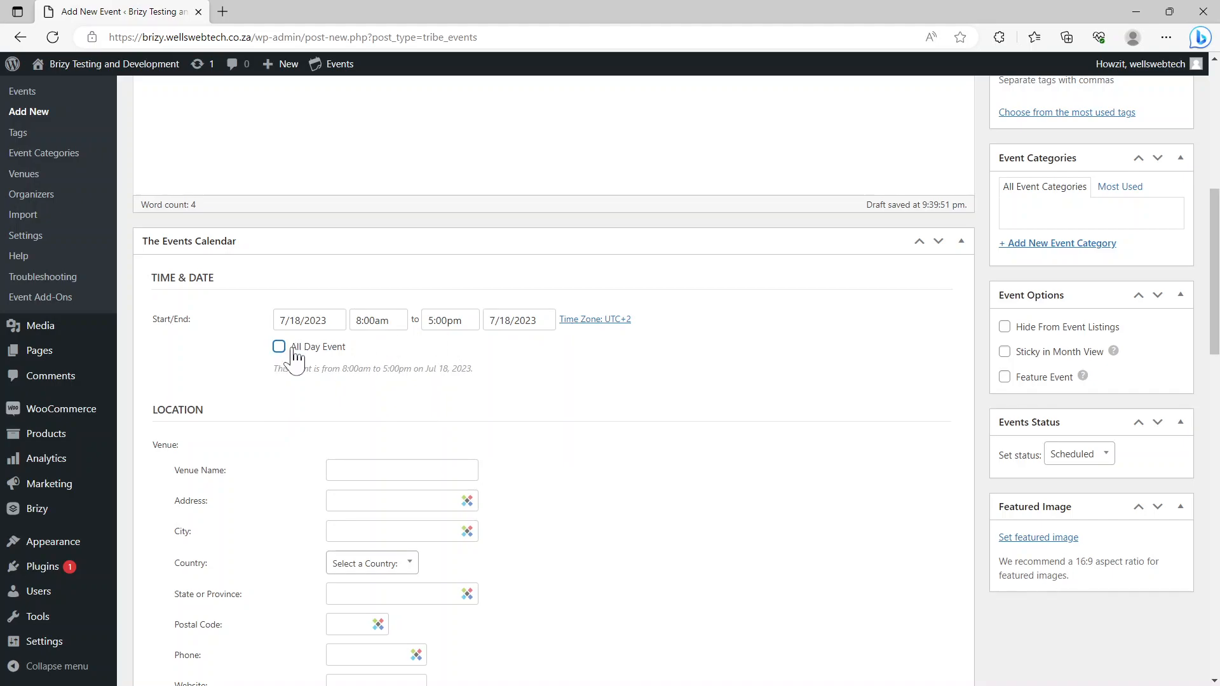
Enter "Wellswebtech Business Address" as the venue name and set the venue's country to South Africa
click(407, 470)
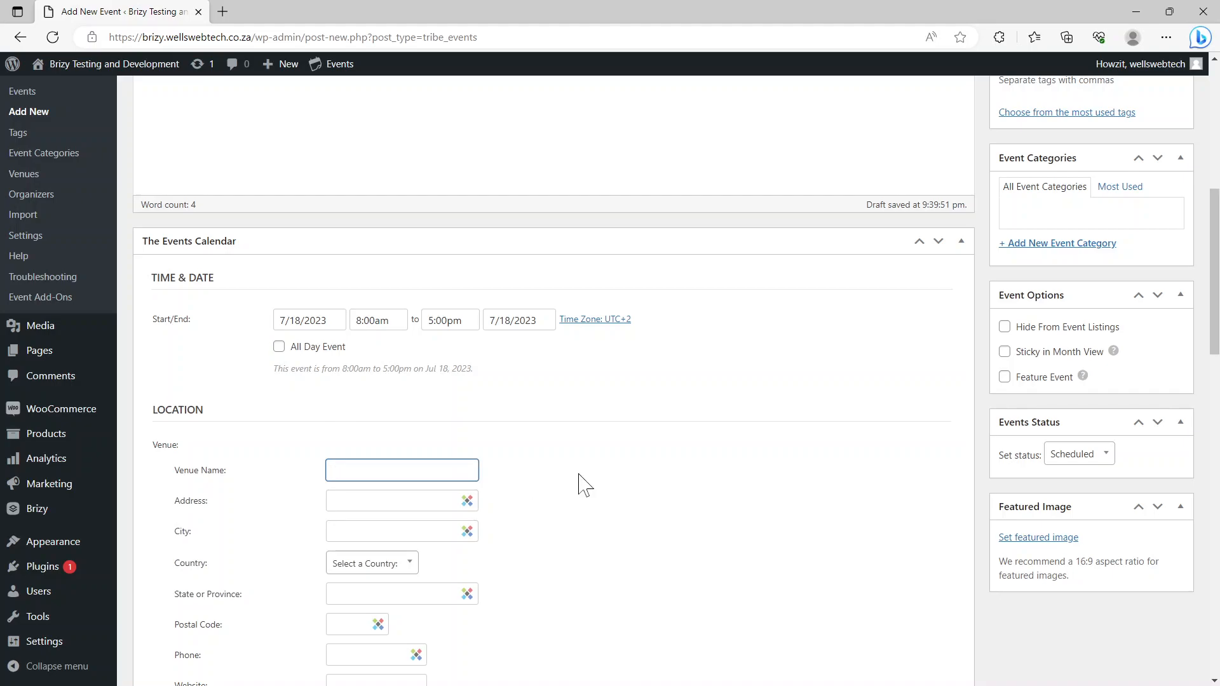
scroll(584, 486, down, 3)
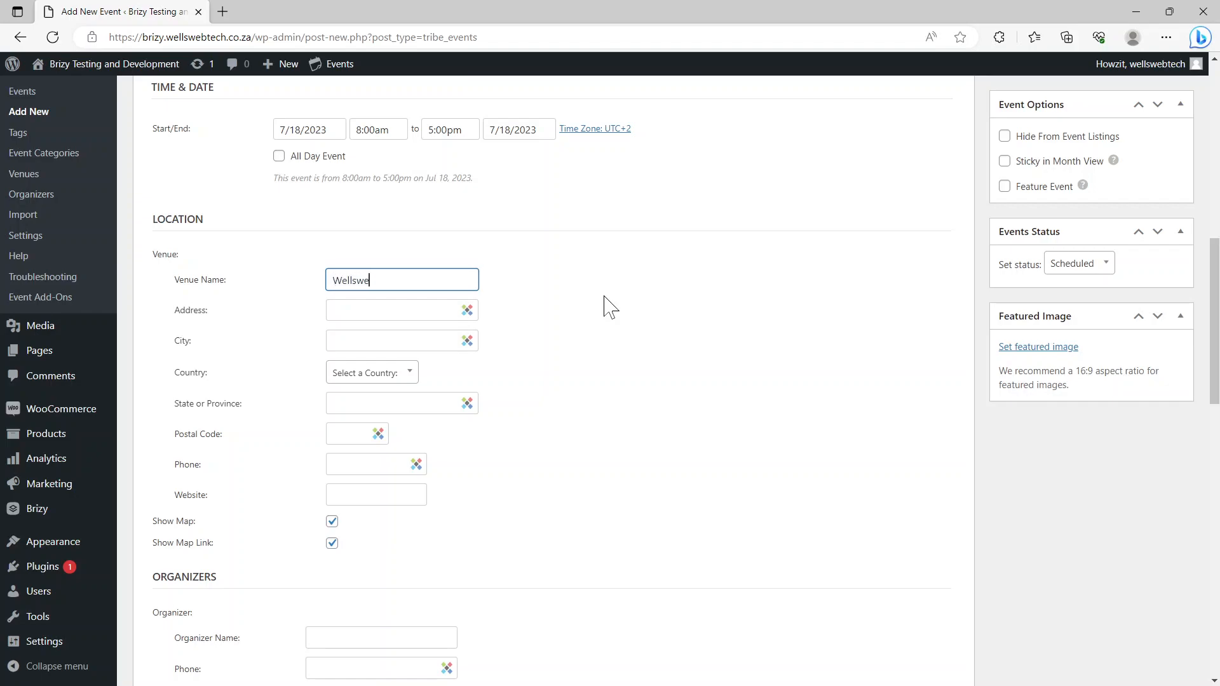
text(Wellswebtech Business Address)
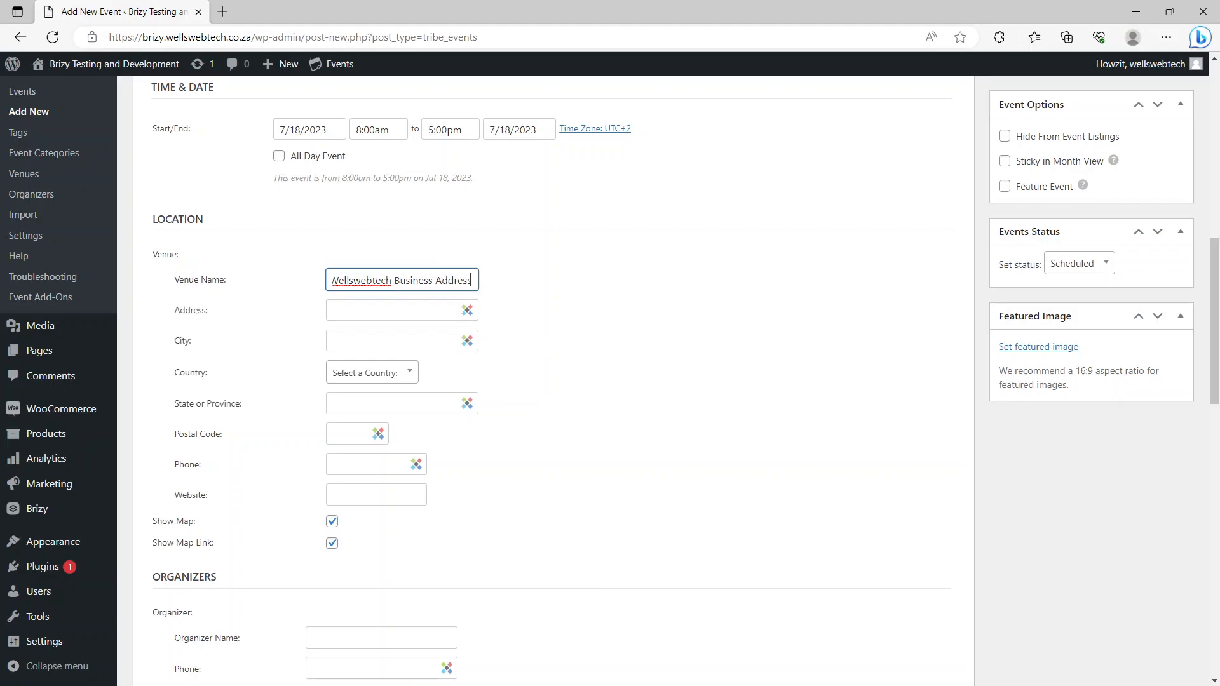
key(Tab)
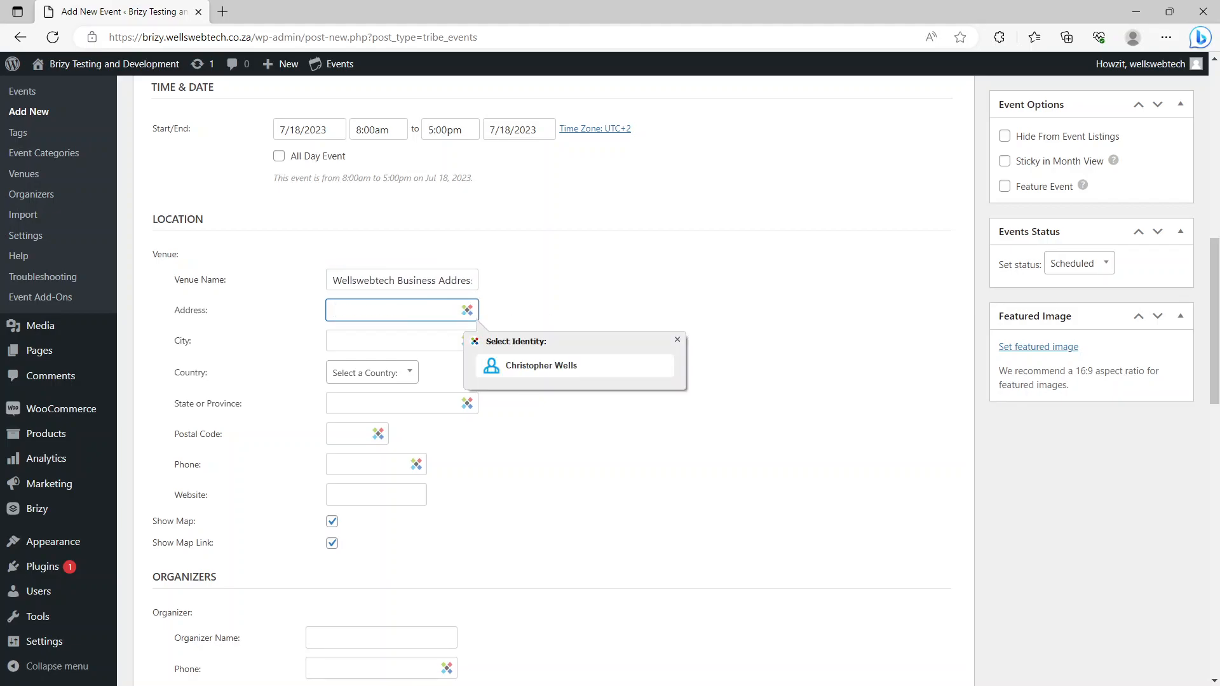
click(408, 373)
text(sout)
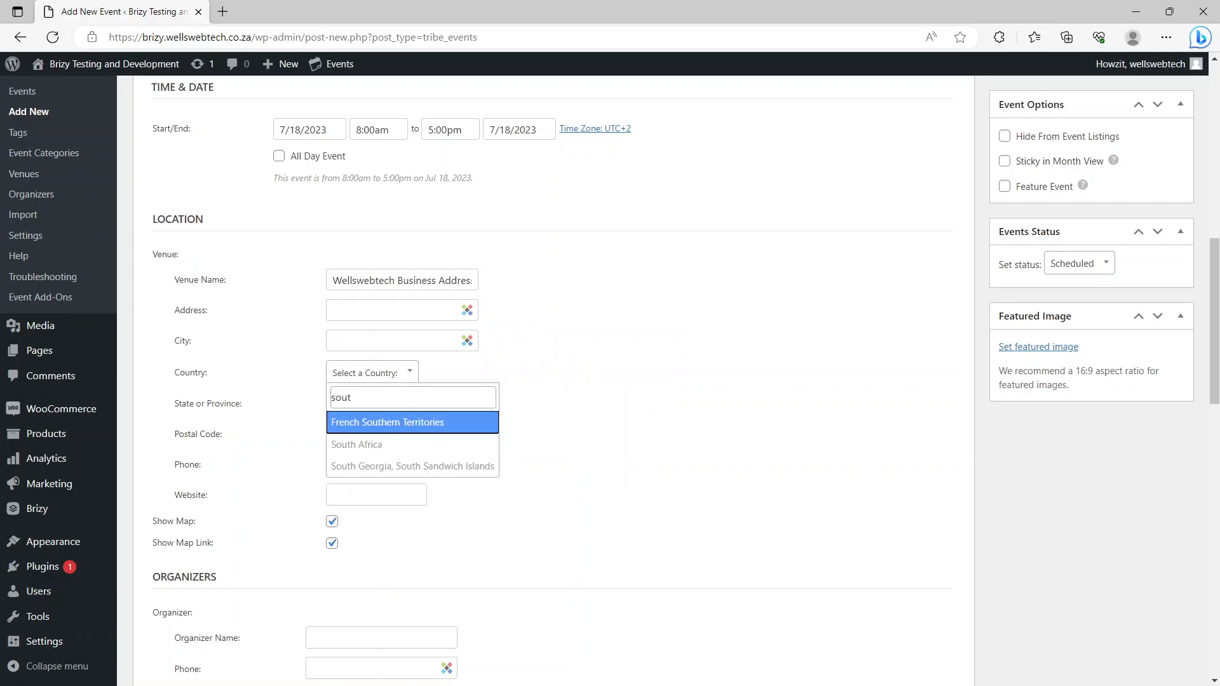
click(368, 445)
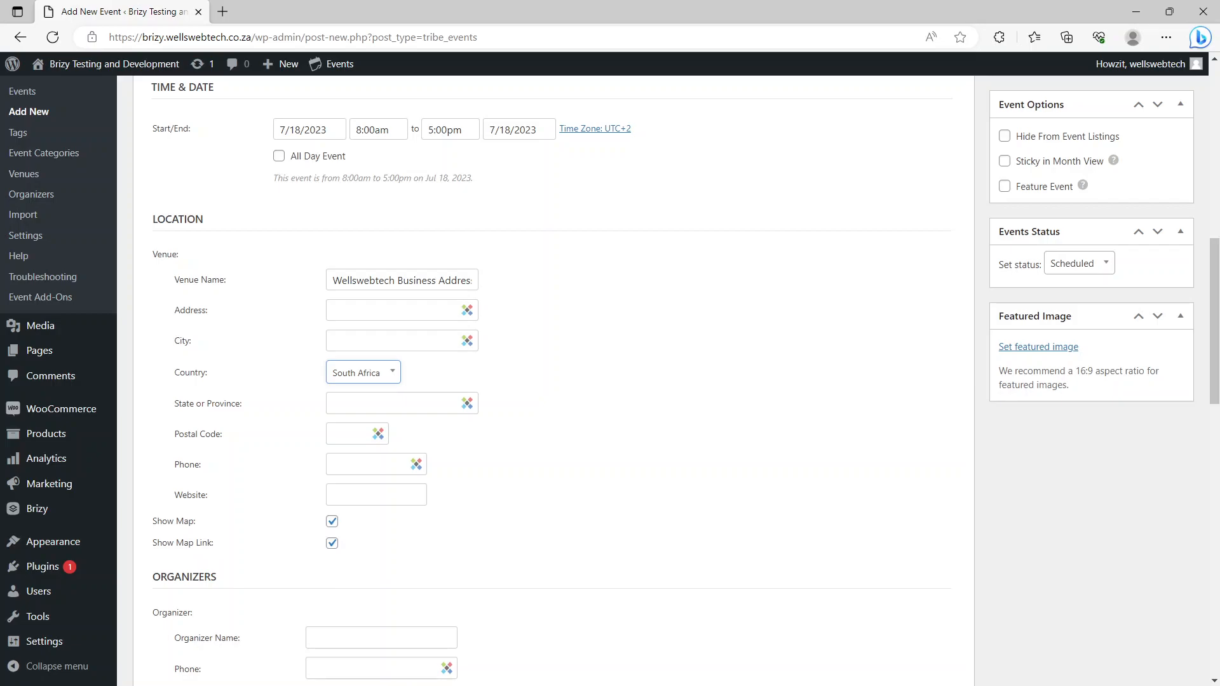
scroll(527, 512, down, 6)
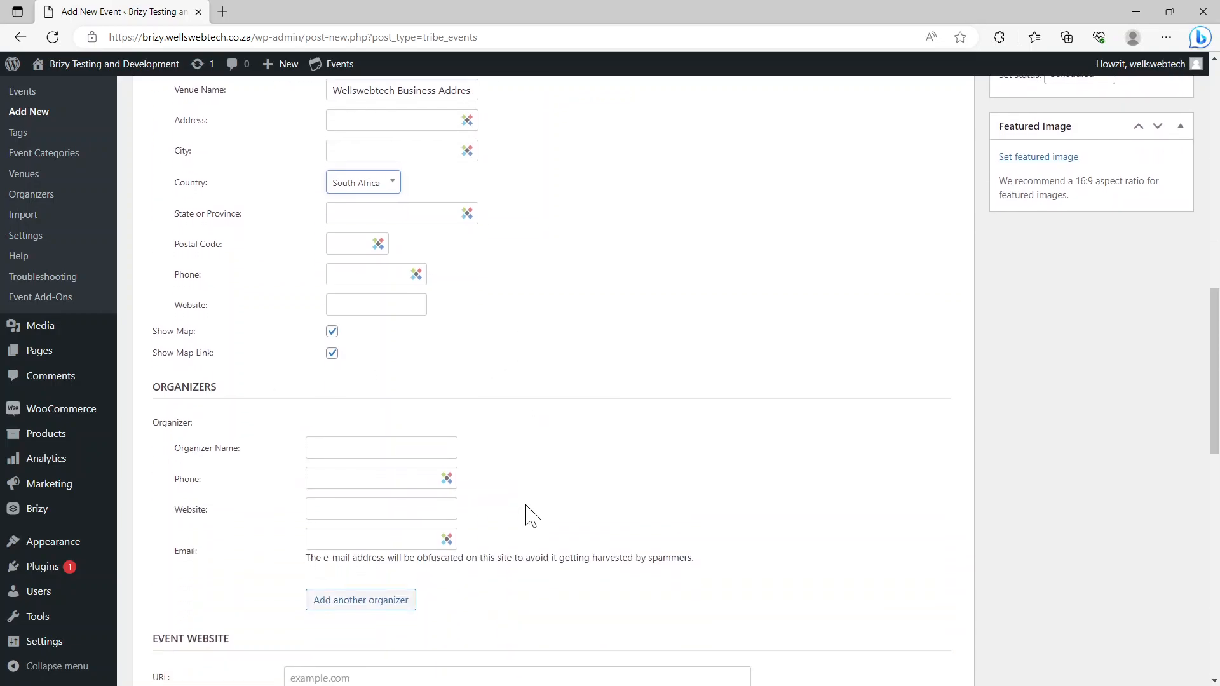
scroll(534, 515, down, 3)
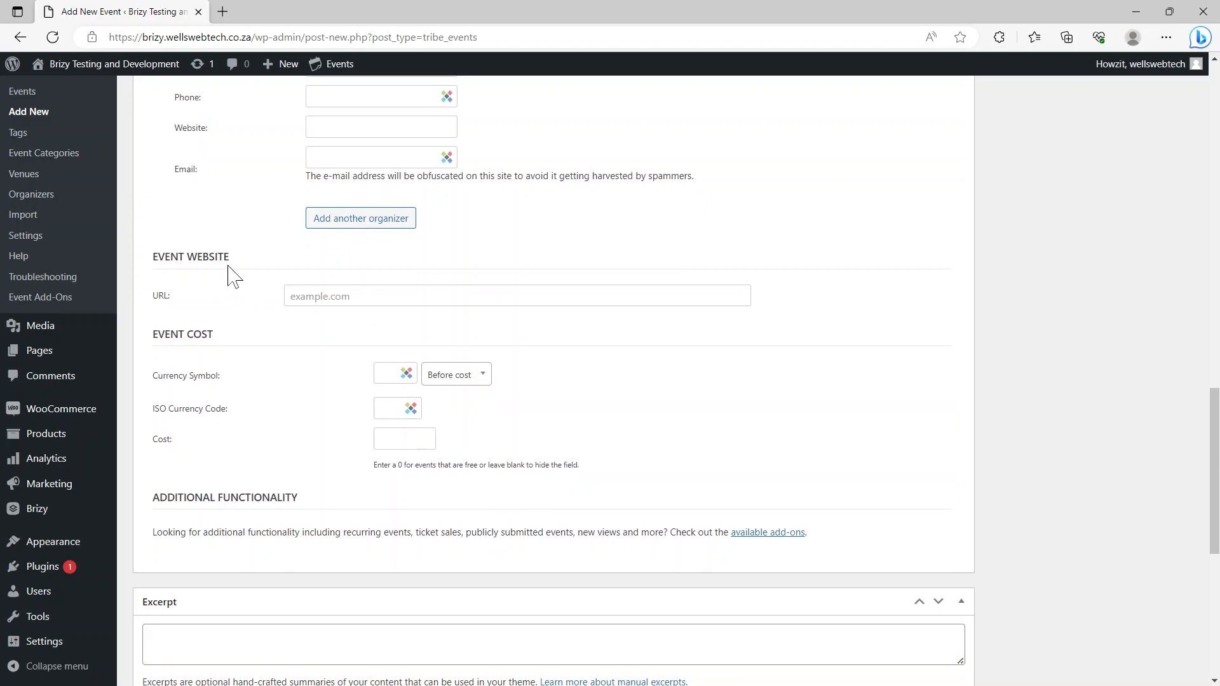
click(356, 296)
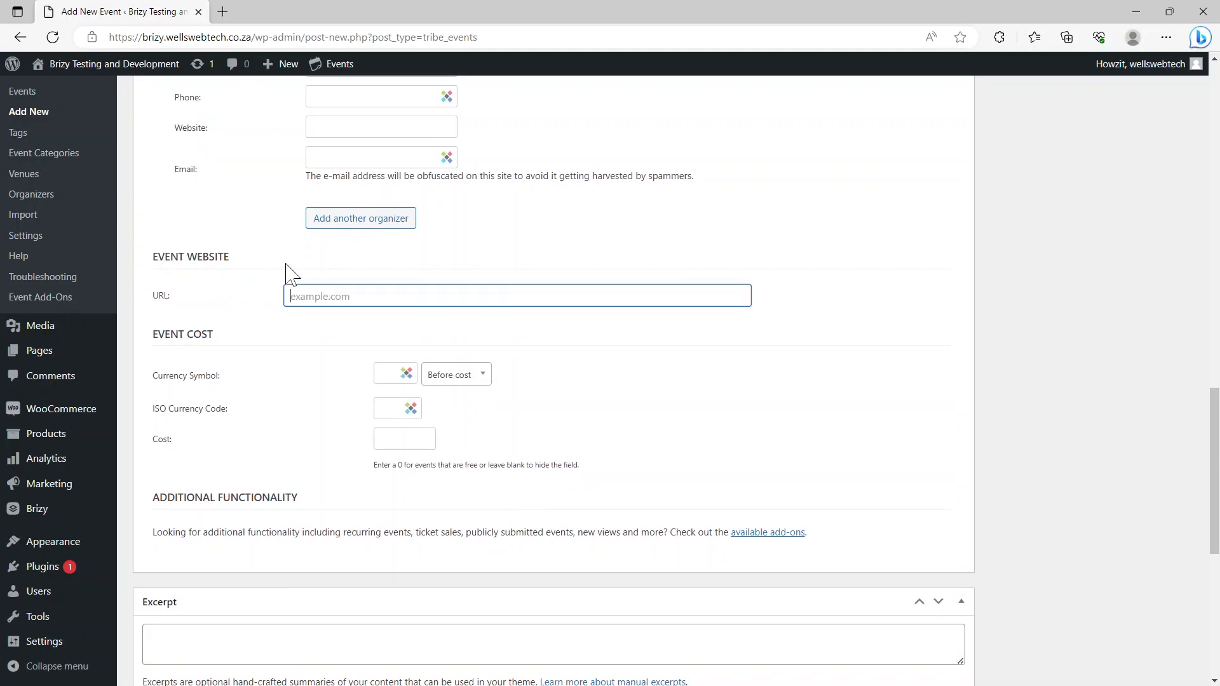
text(https://)
drag(256, 38, 109, 38)
key(ctrl+c)
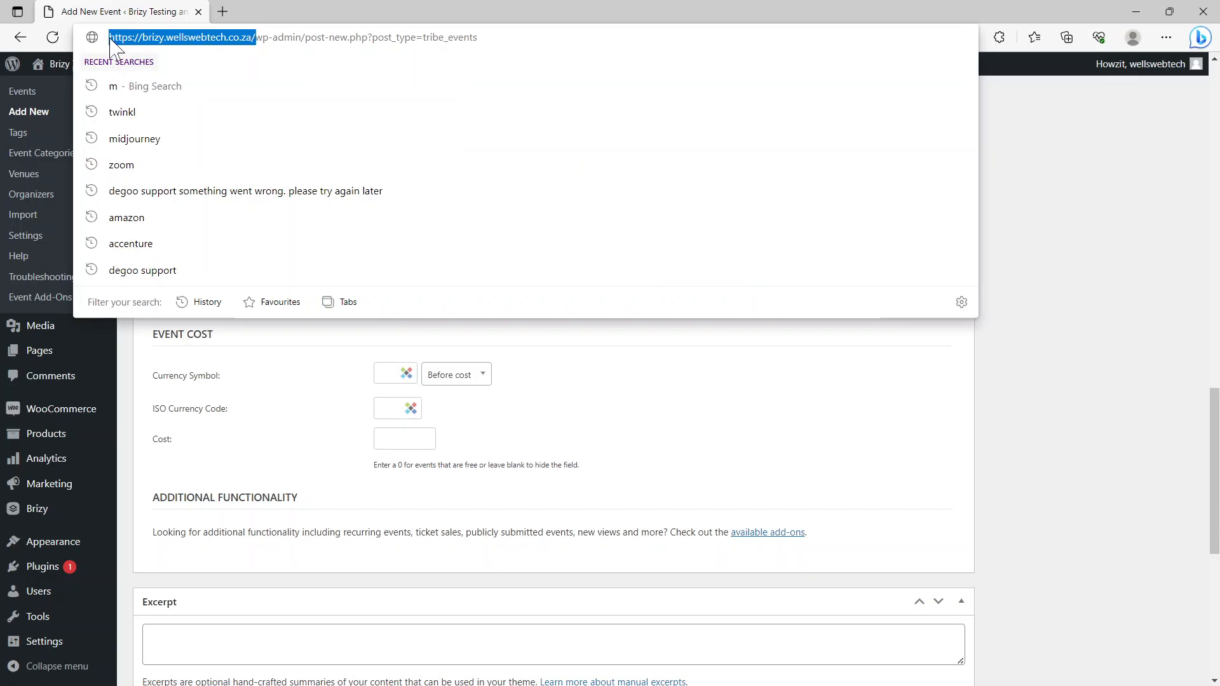
click(636, 392)
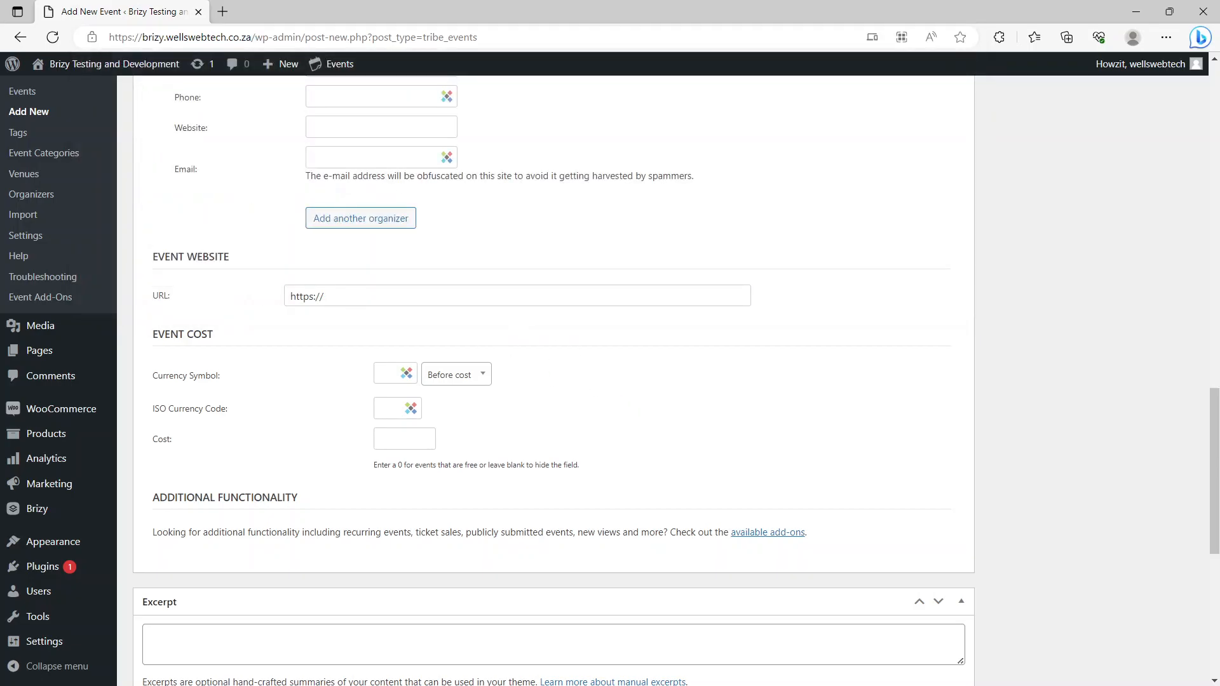
click(259, 308)
key(ctrl+v)
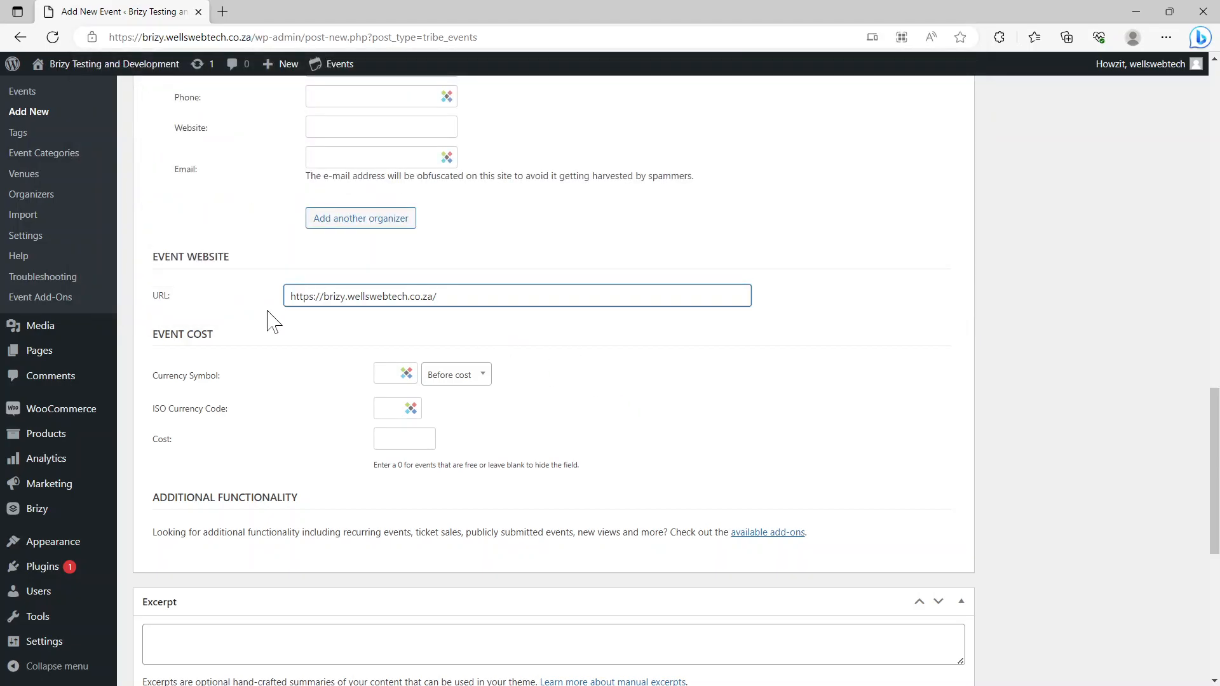
Set the event cost to 1000 with currency symbol R and ISO currency code ZAR
click(451, 376)
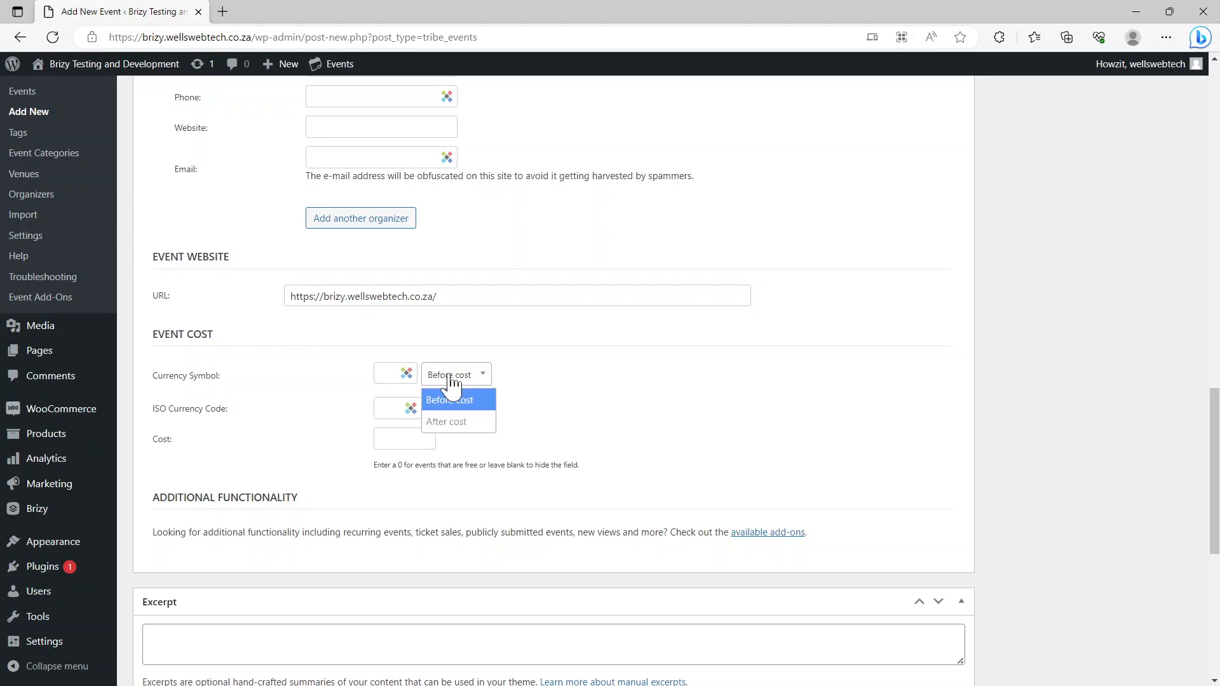
click(450, 376)
click(407, 375)
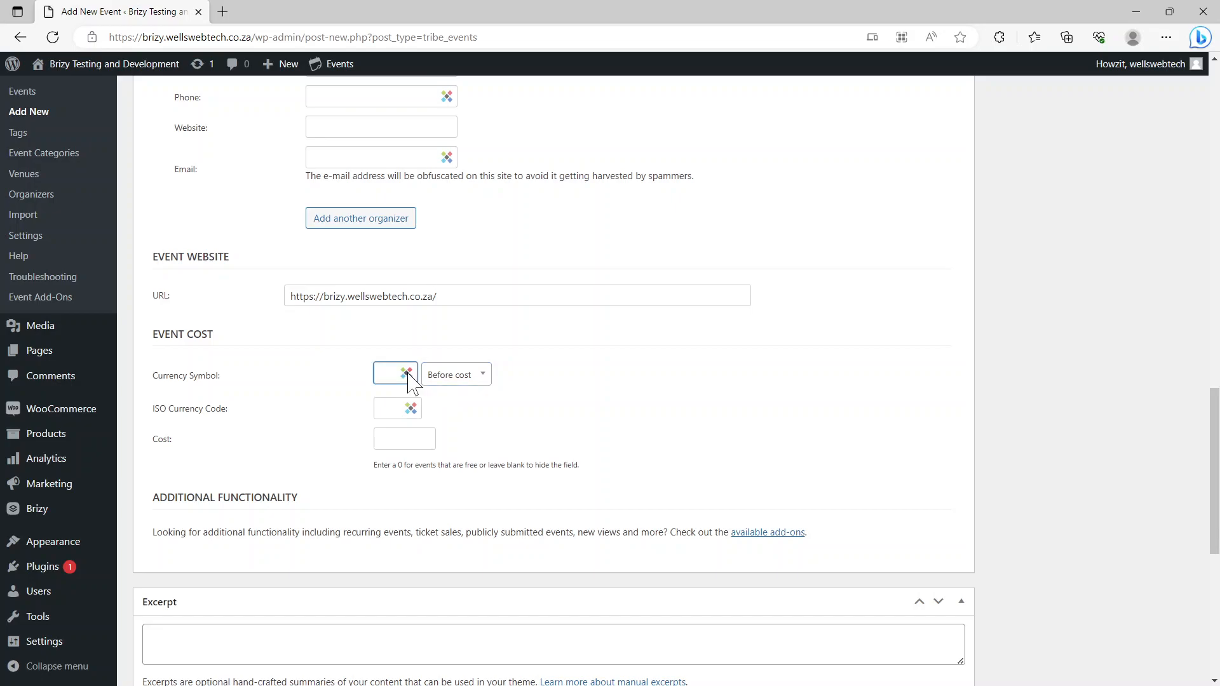
text(R)
click(388, 409)
click(408, 438)
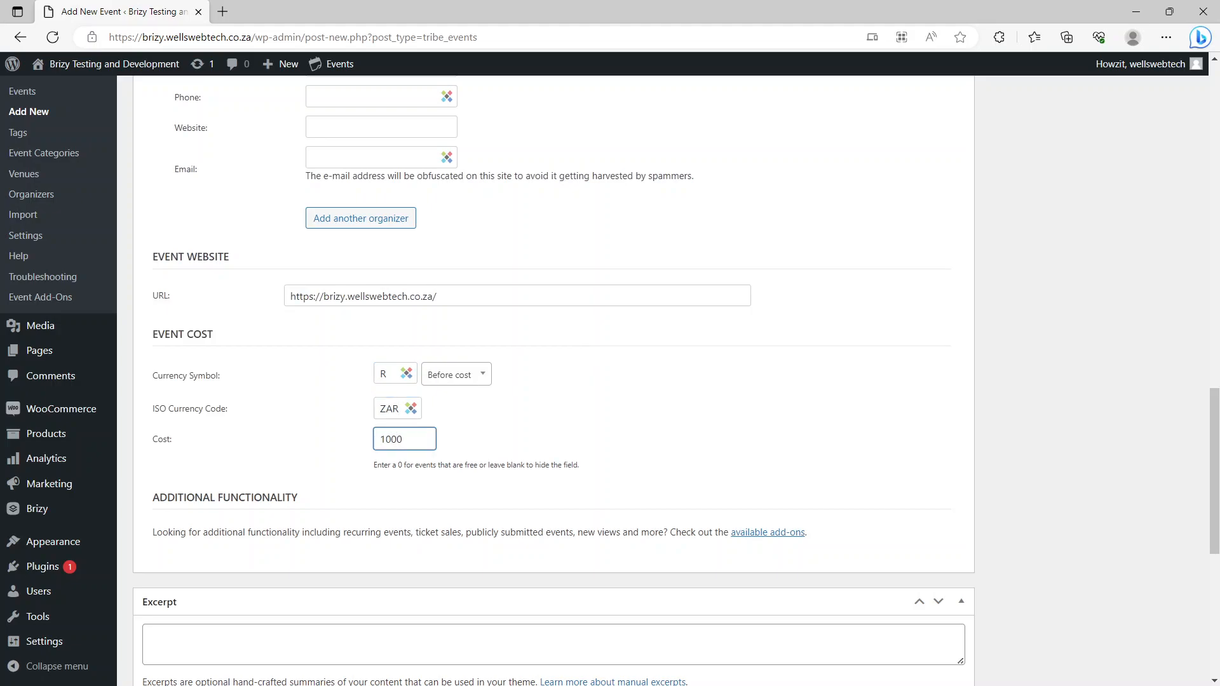
Check the remaining event settings and publish the event
scroll(690, 432, down, 4)
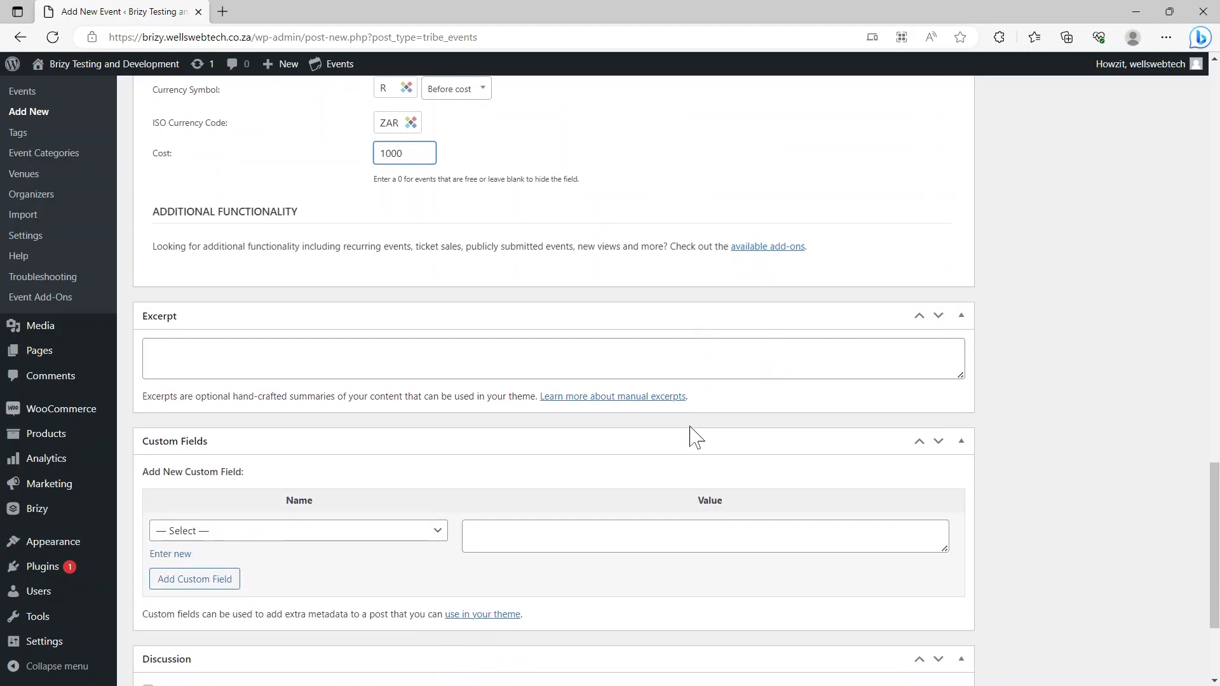
scroll(696, 437, down, 3)
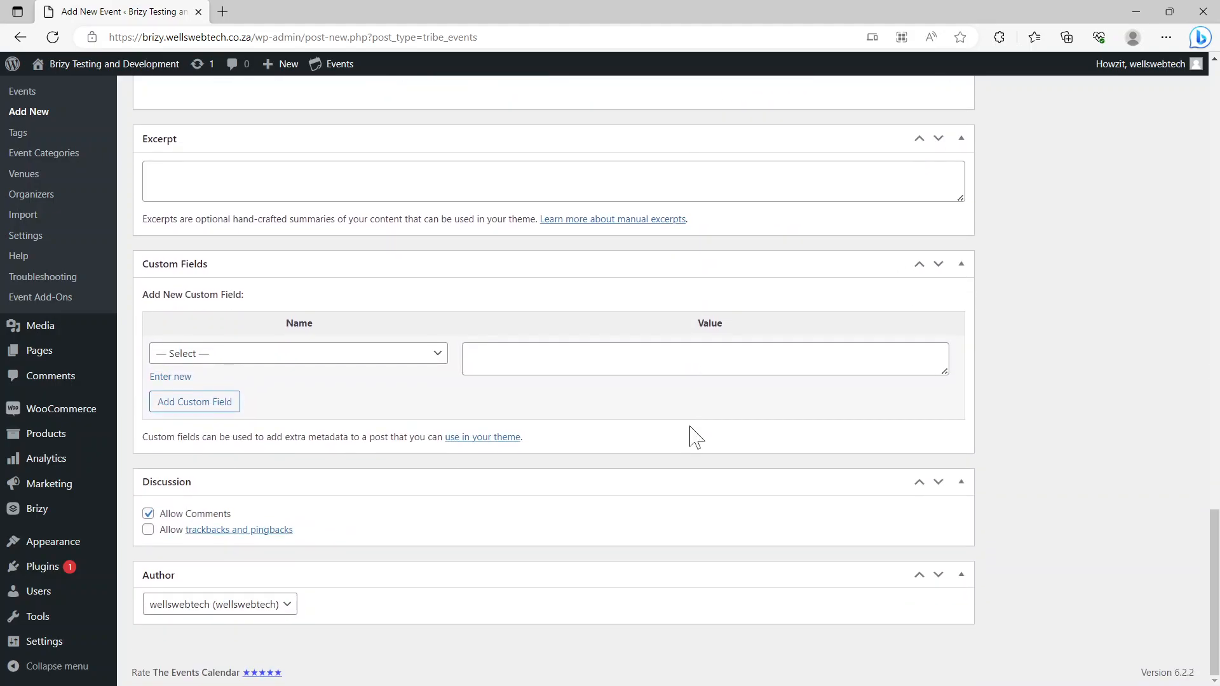
scroll(692, 437, up, 20)
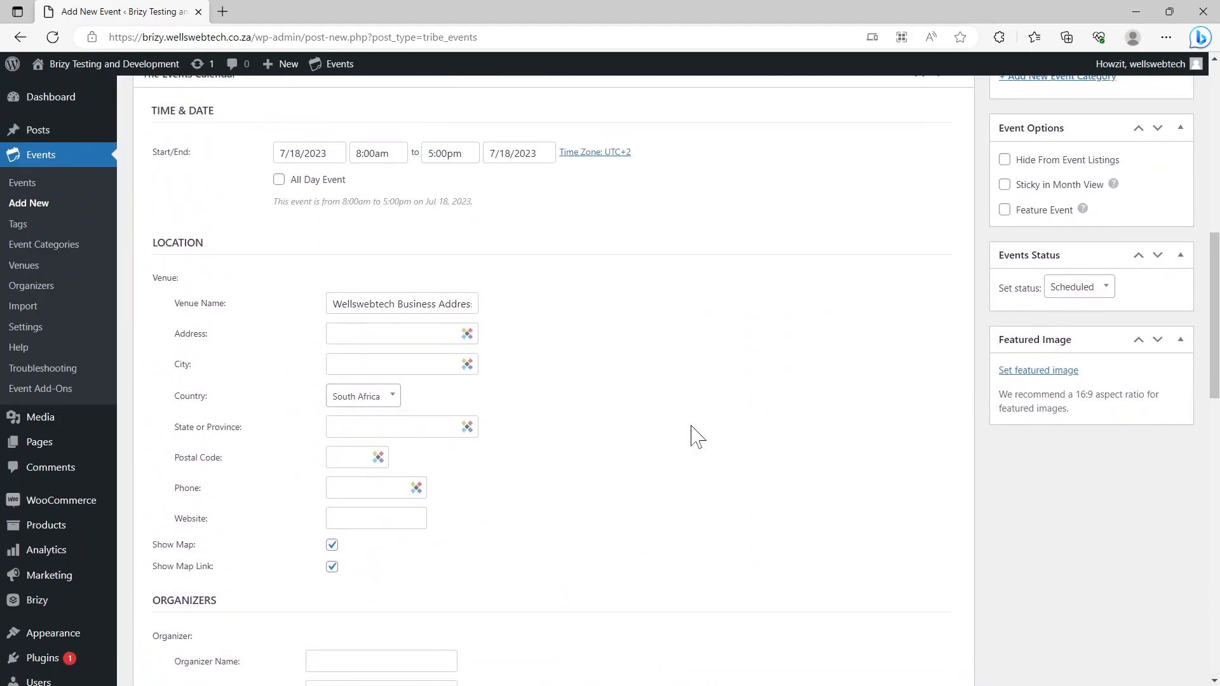
click(1164, 366)
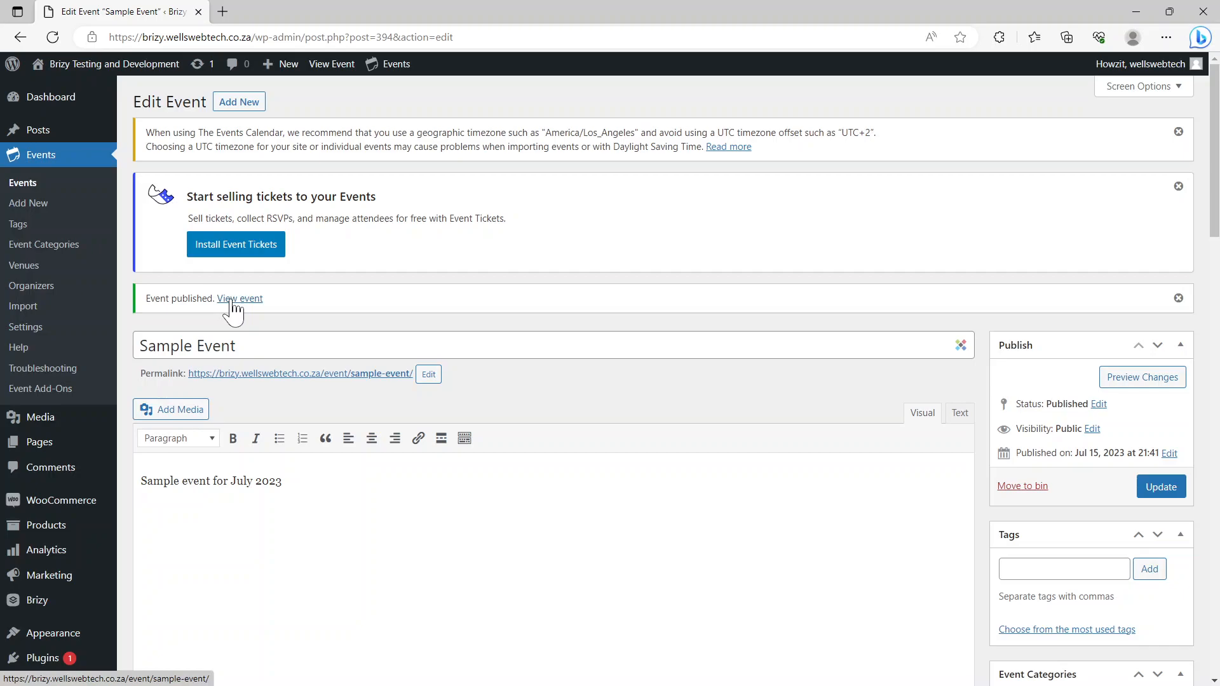
Open the list of all site pages and look through it
mouse_move(35, 448)
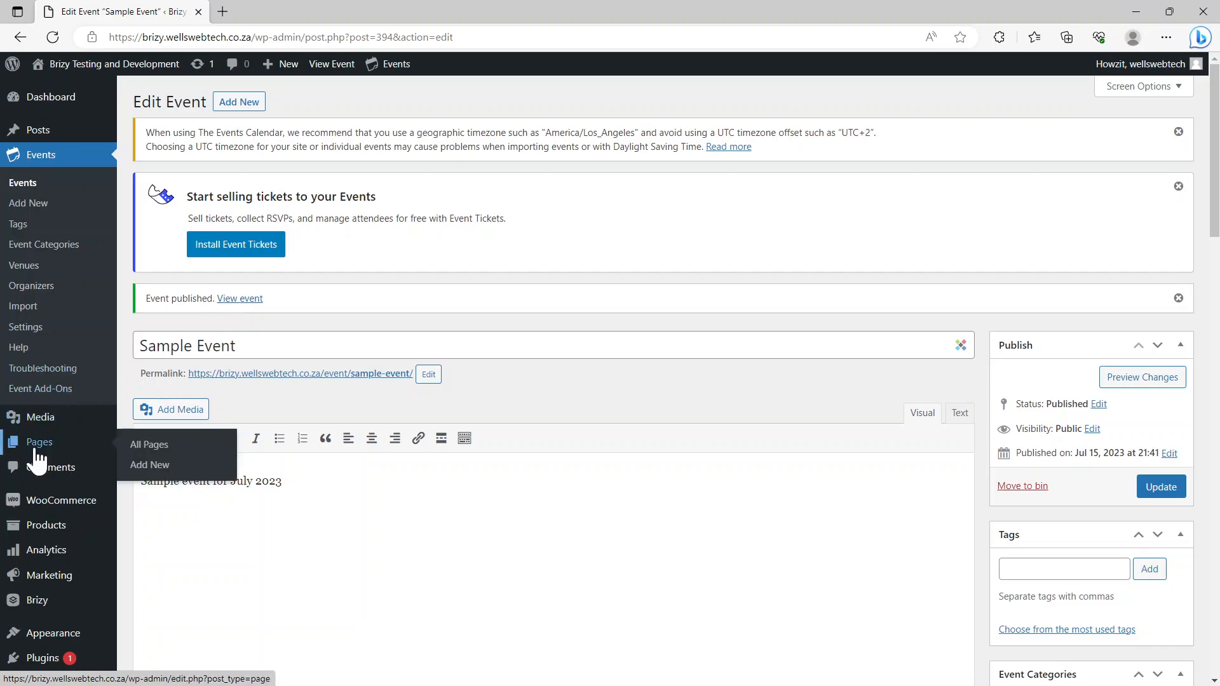
click(145, 445)
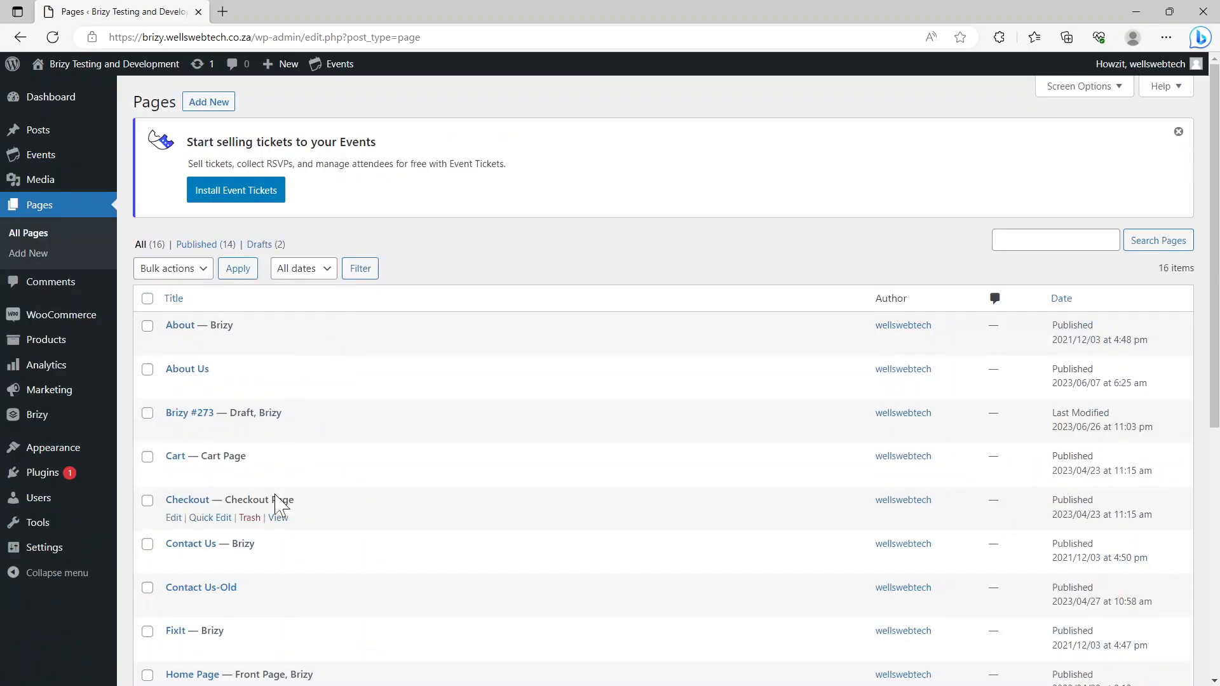
scroll(282, 502, down, 6)
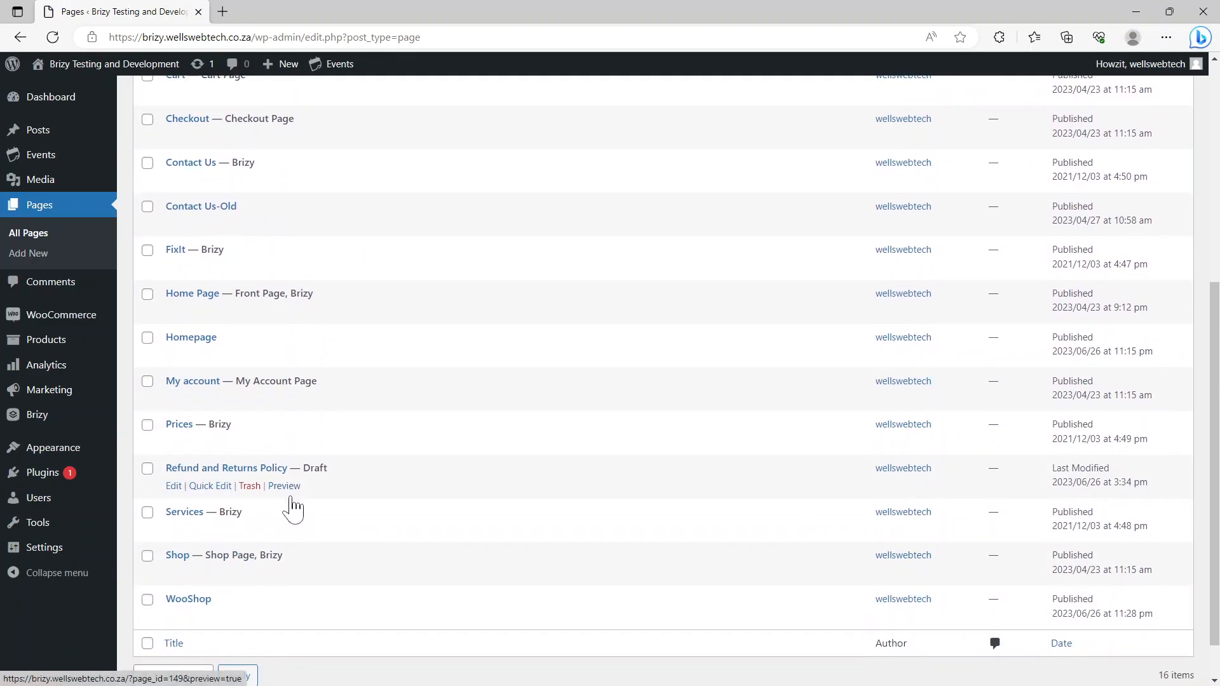
scroll(292, 508, up, 3)
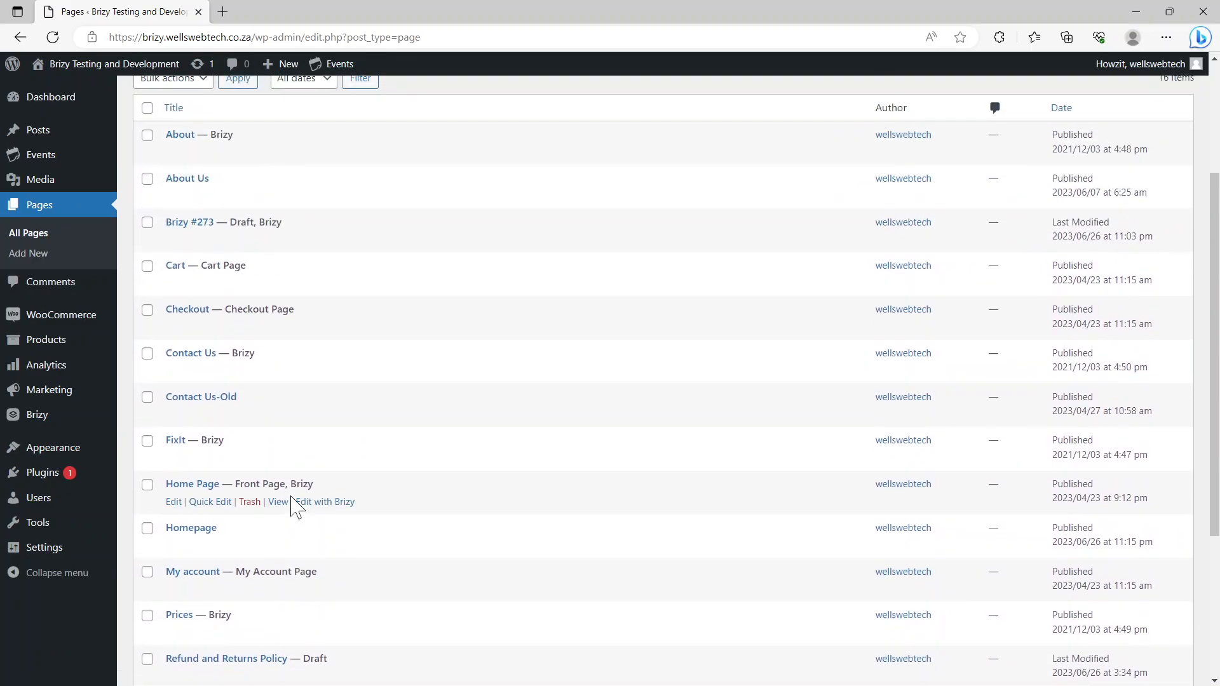
scroll(295, 508, up, 1)
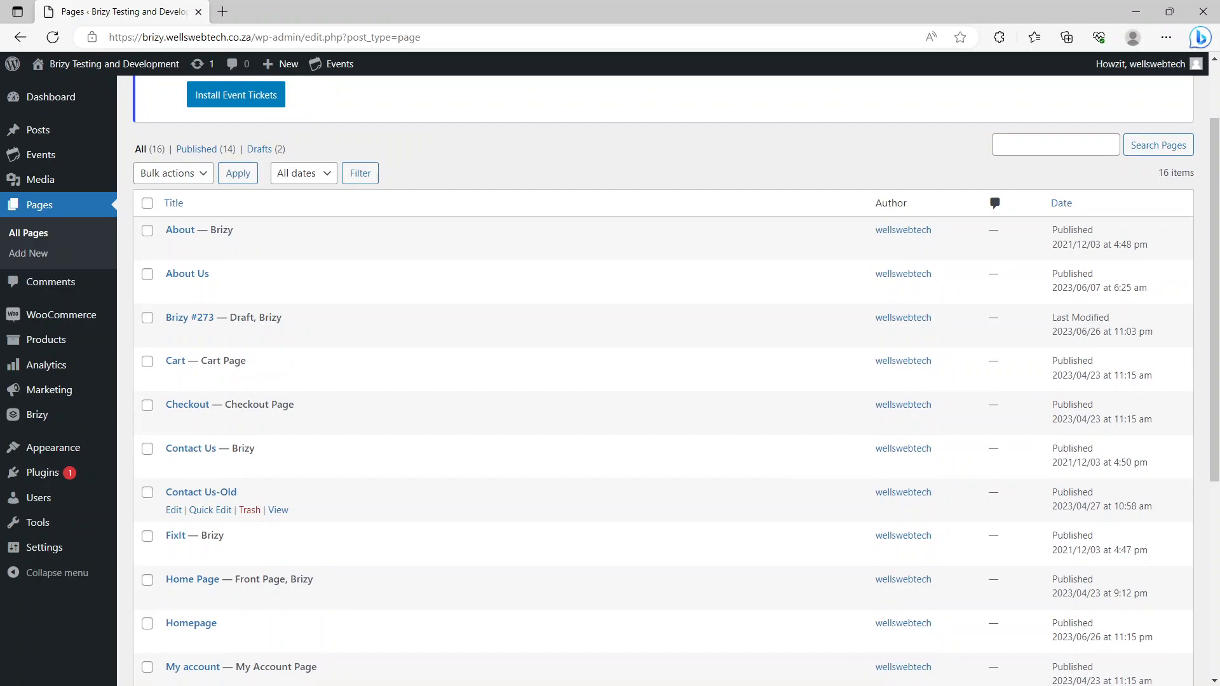
Check the rest of the site's pages list and log out of the WordPress admin
scroll(318, 503, down, 1)
scroll(321, 502, down, 4)
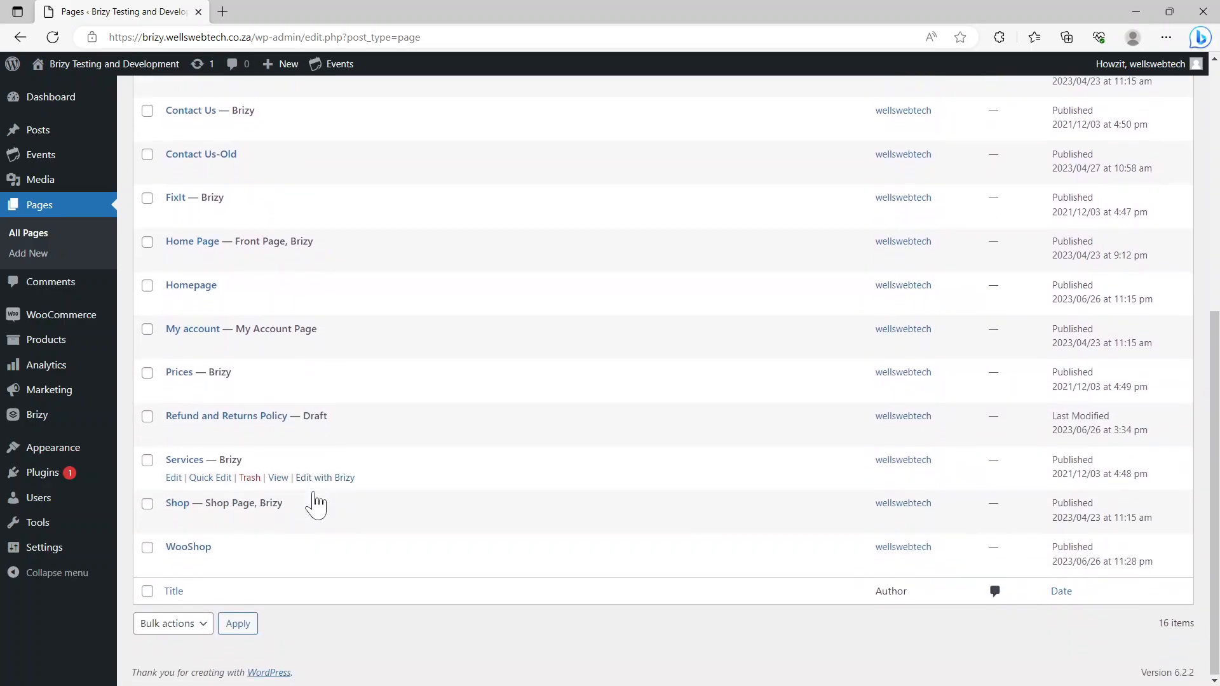
scroll(317, 502, up, 7)
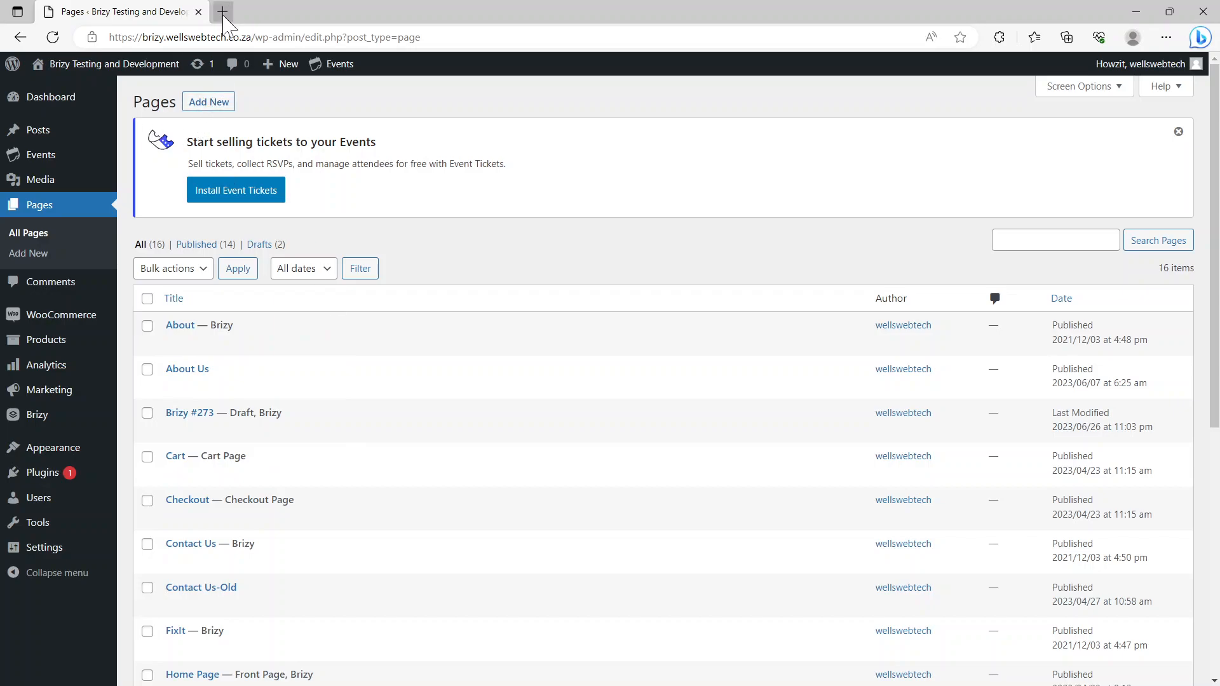
click(277, 42)
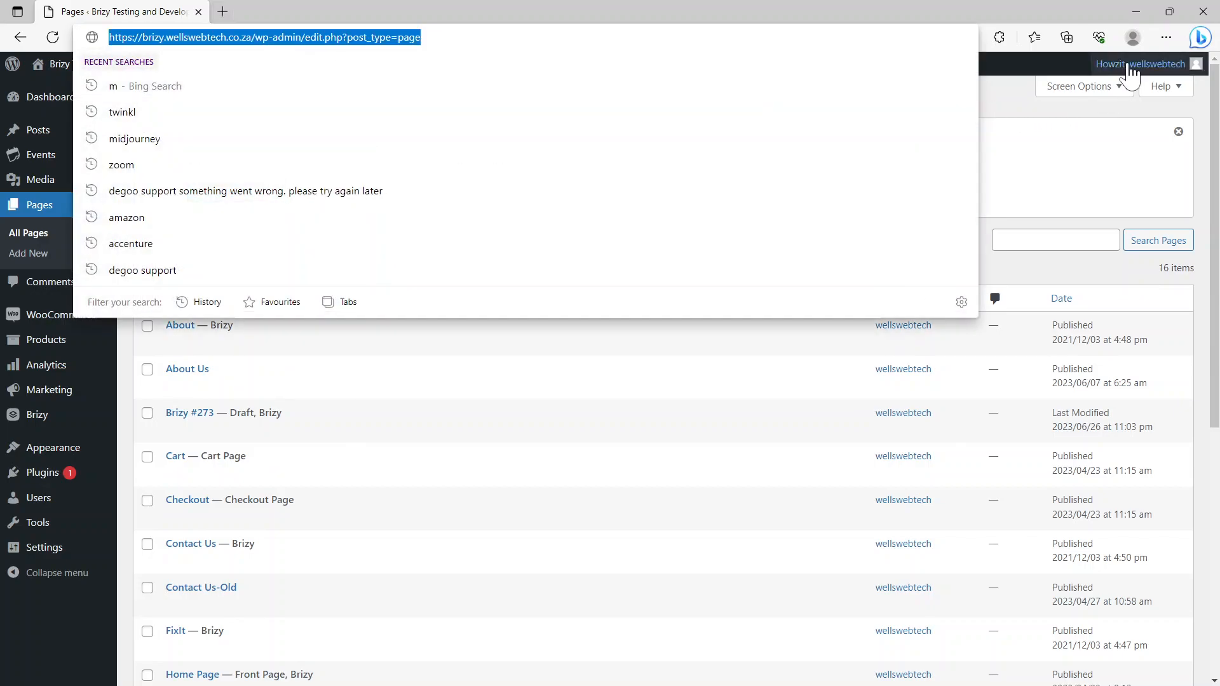
mouse_move(1119, 66)
click(1098, 140)
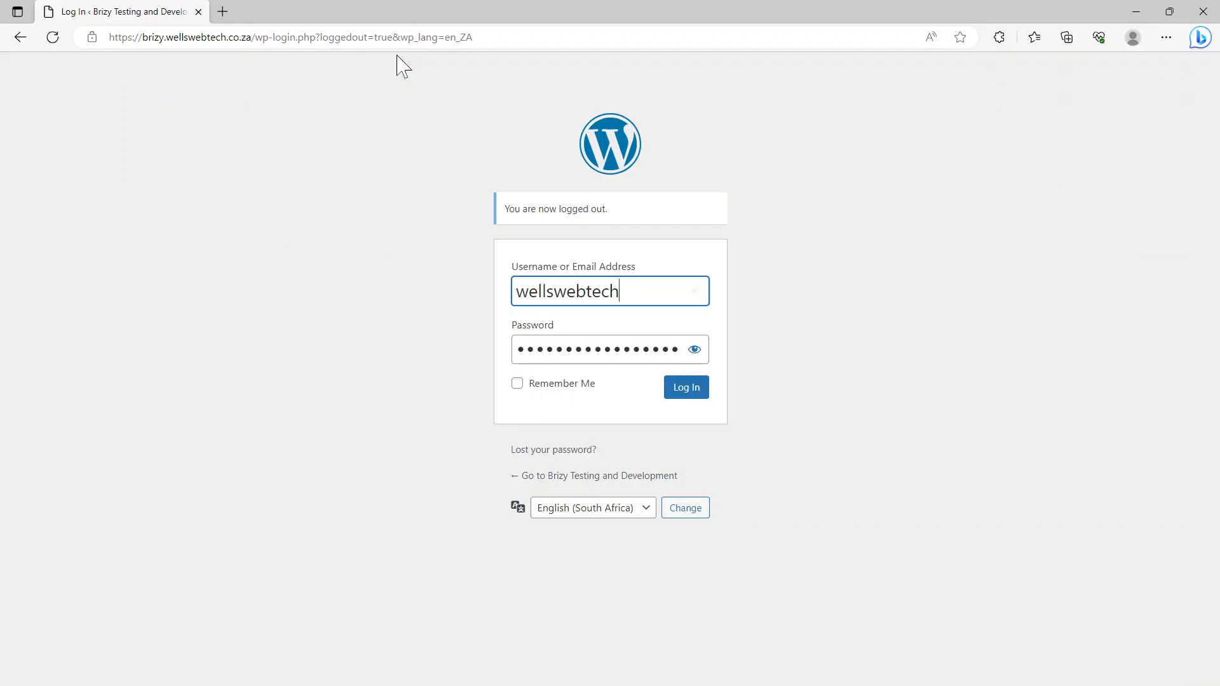
click(267, 38)
drag(255, 38, 316, 38)
text(events)
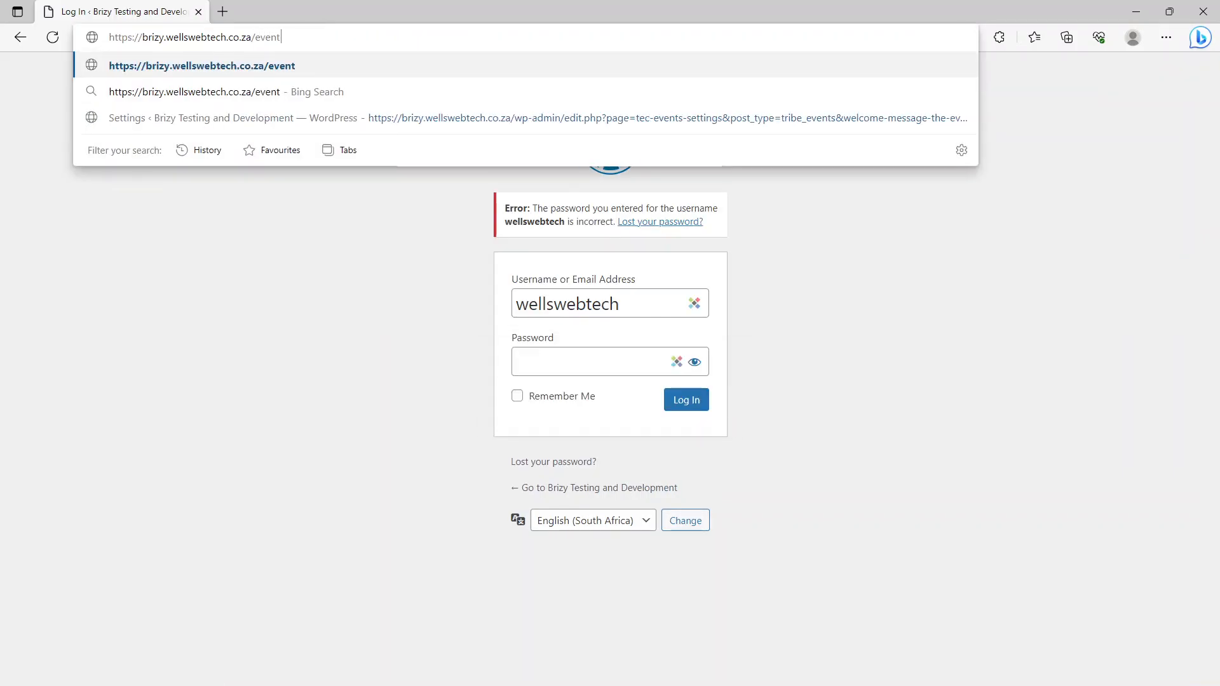
key(Return)
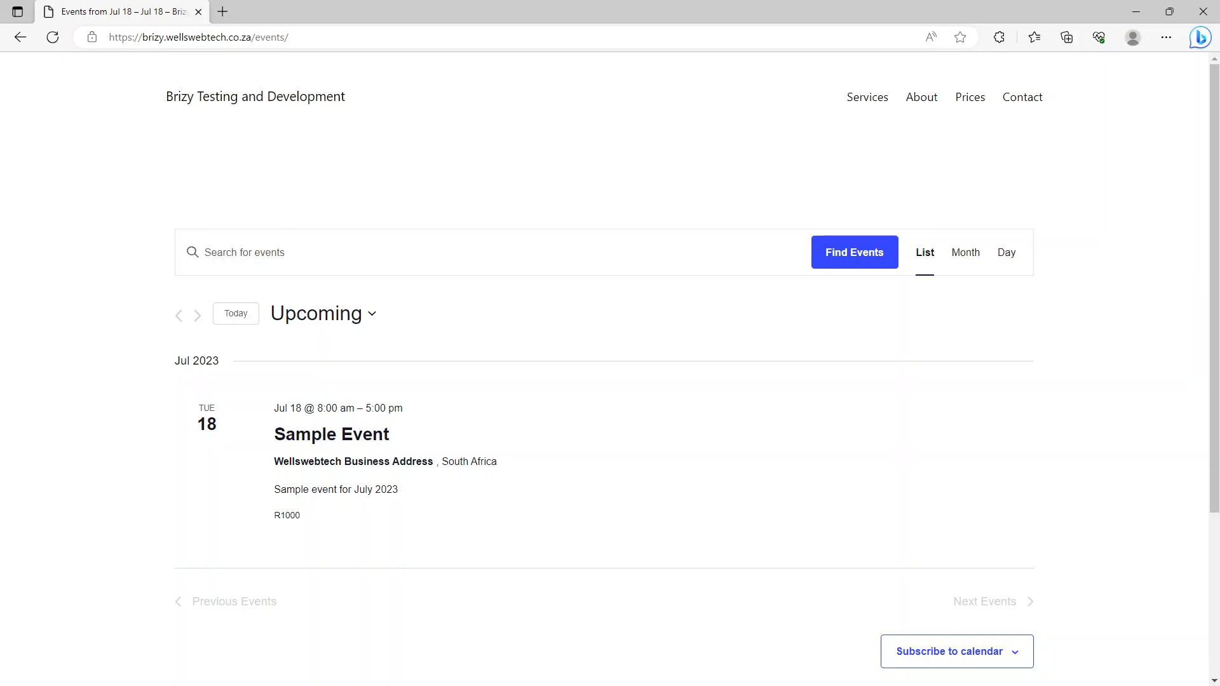
Switch the public events calendar to the month view and examine the July 2023 grid and the sample event's entry
click(957, 268)
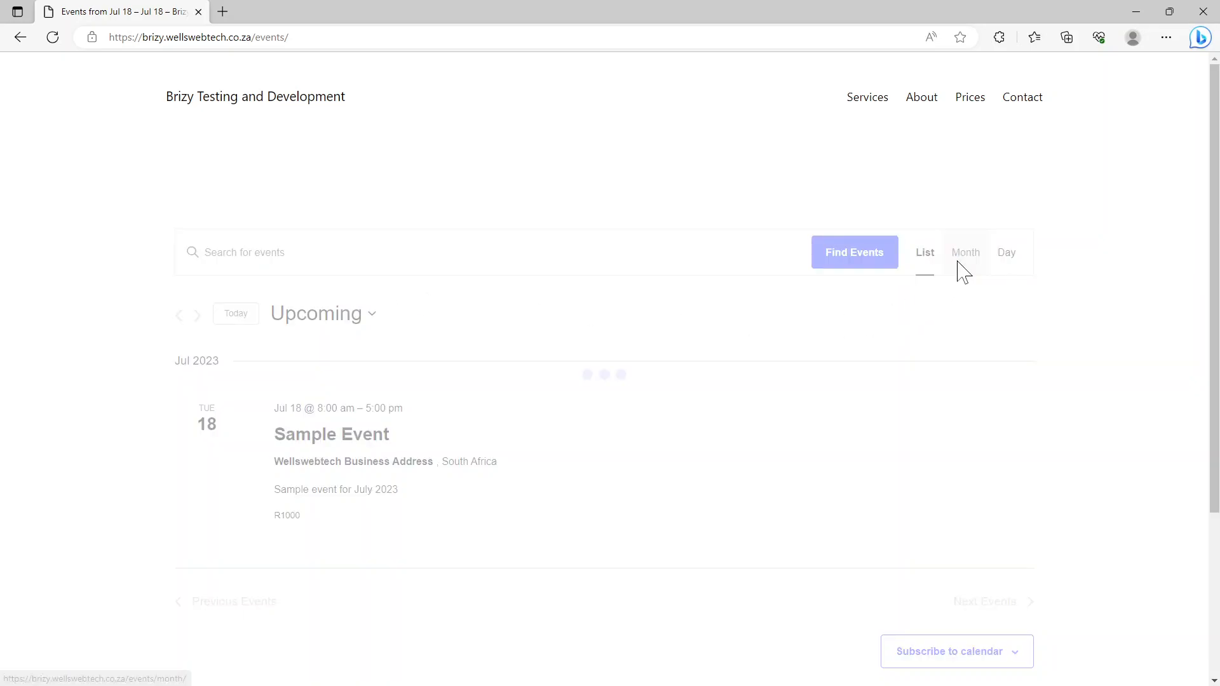
scroll(1135, 370, down, 5)
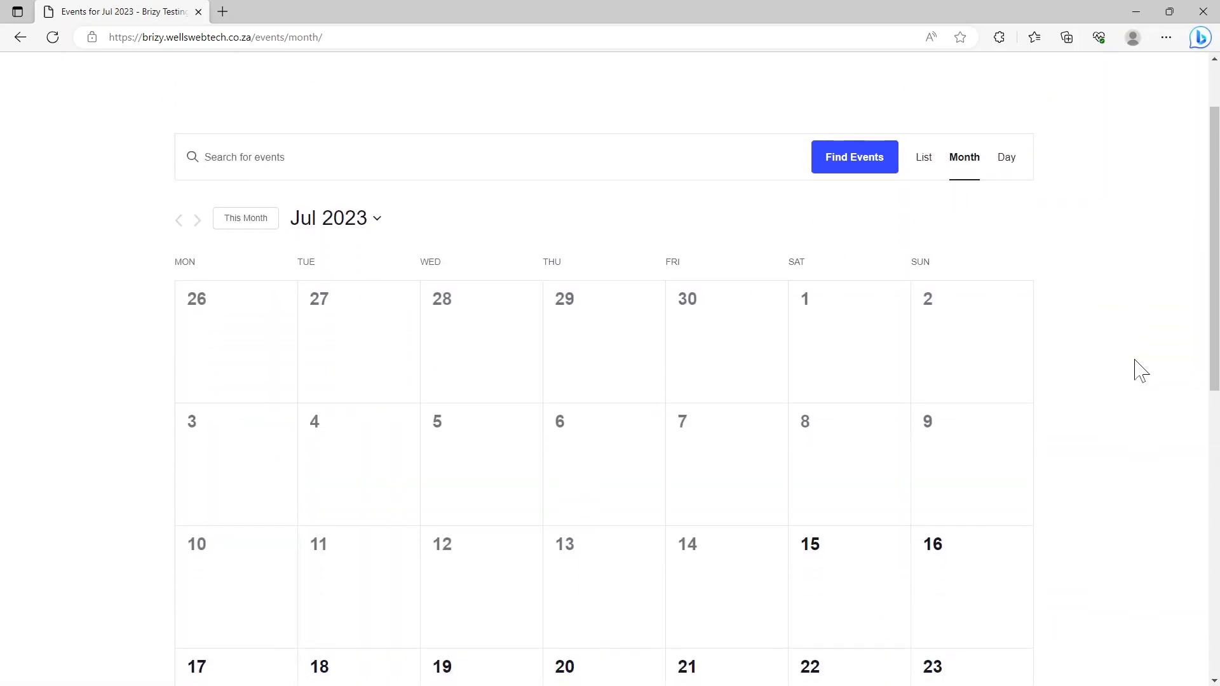
scroll(1138, 368, down, 1)
mouse_move(337, 338)
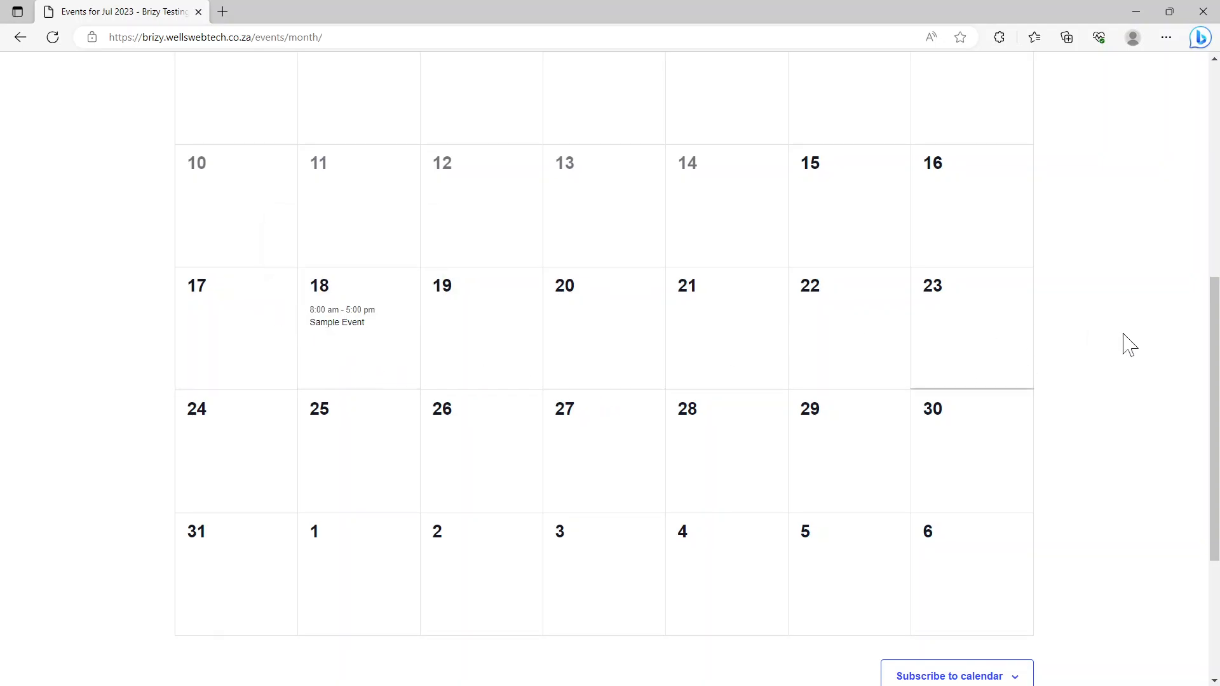
scroll(1170, 359, down, 4)
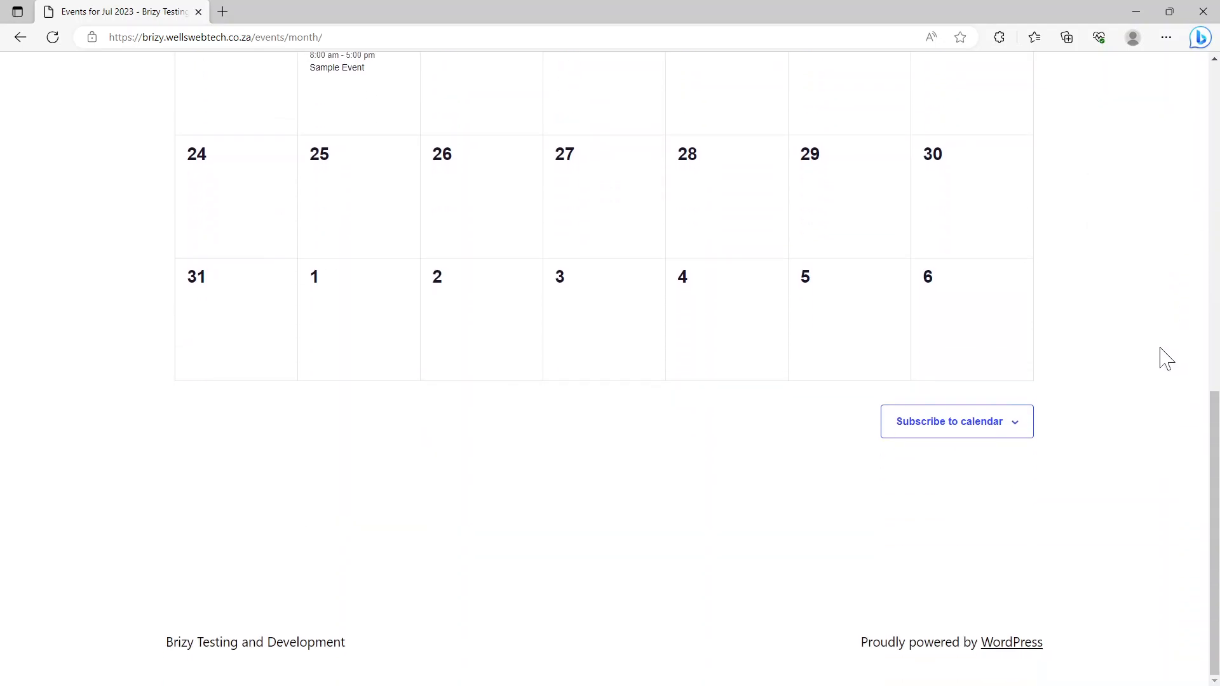
scroll(1167, 359, up, 11)
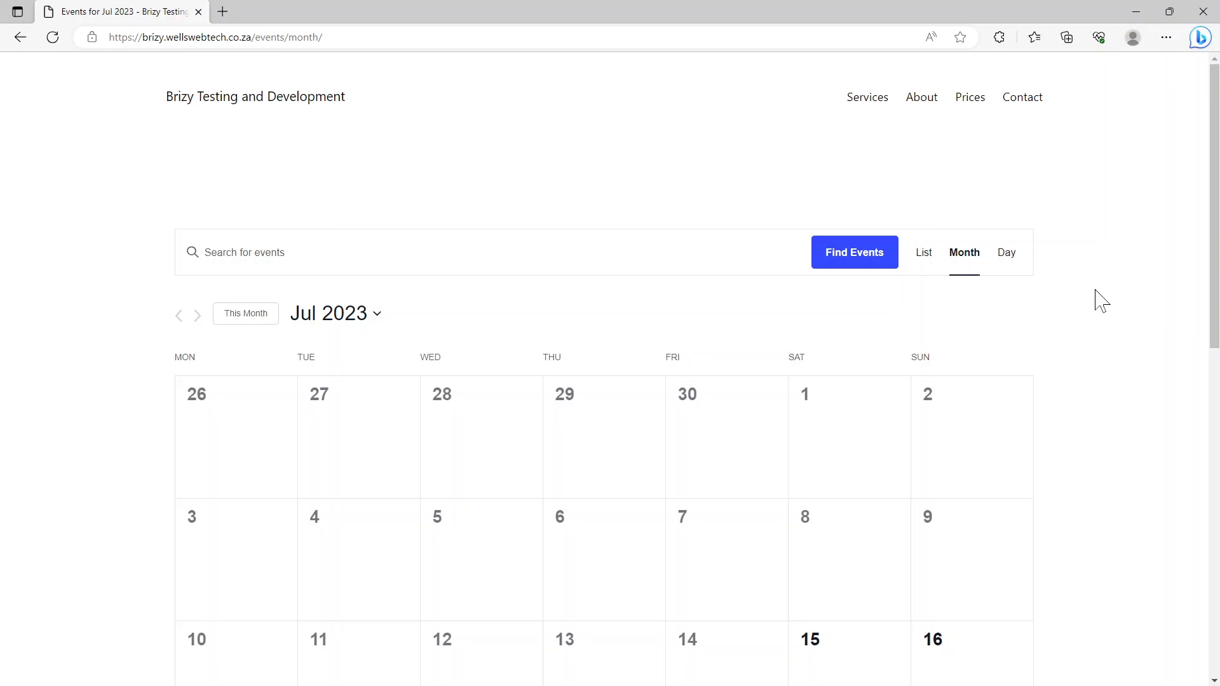
scroll(1101, 300, down, 3)
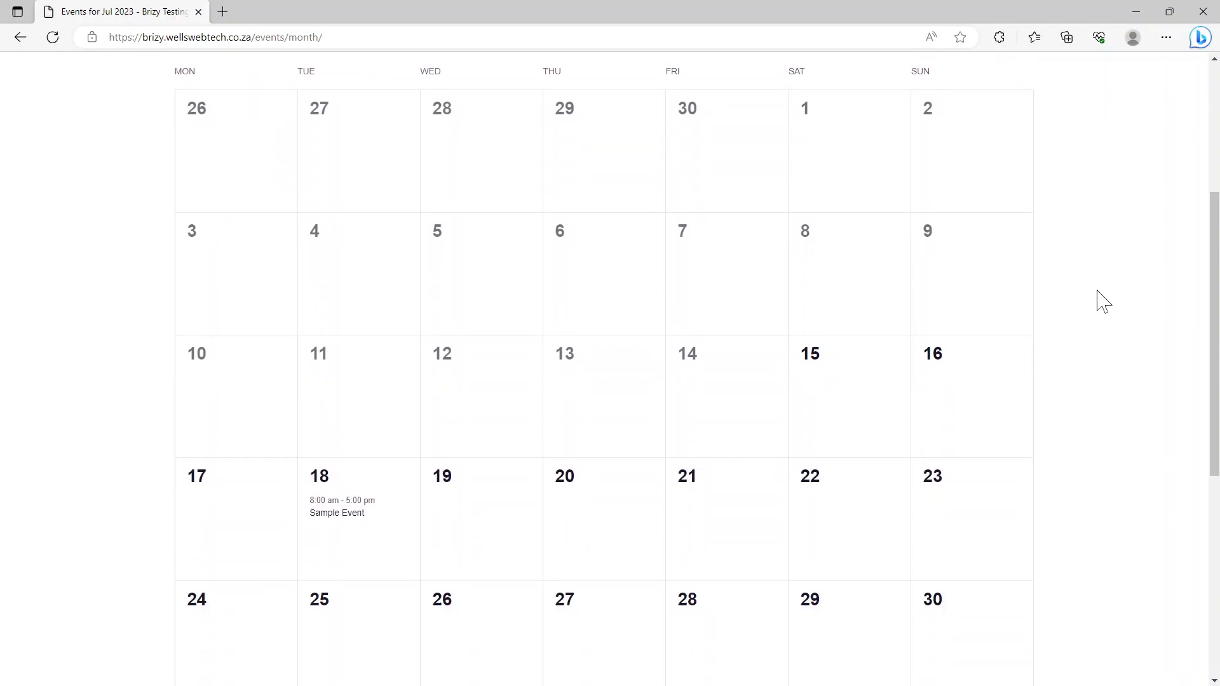
scroll(1104, 301, down, 5)
scroll(1099, 306, up, 5)
scroll(1101, 310, up, 5)
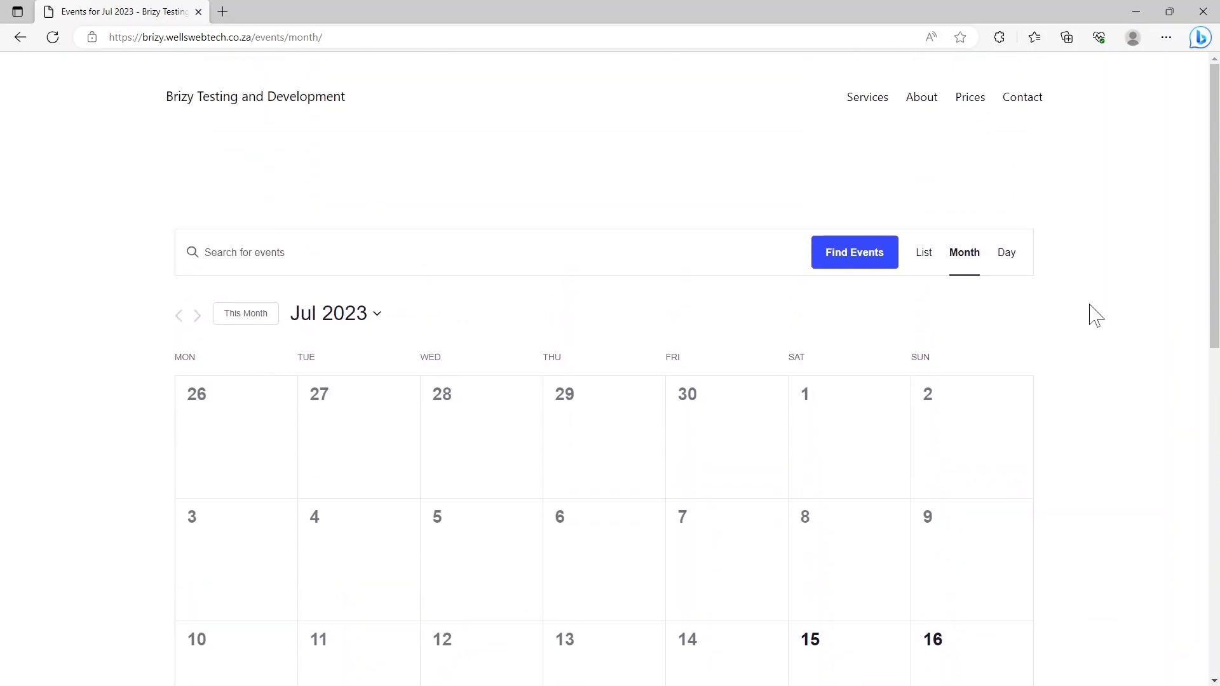
scroll(1095, 316, down, 7)
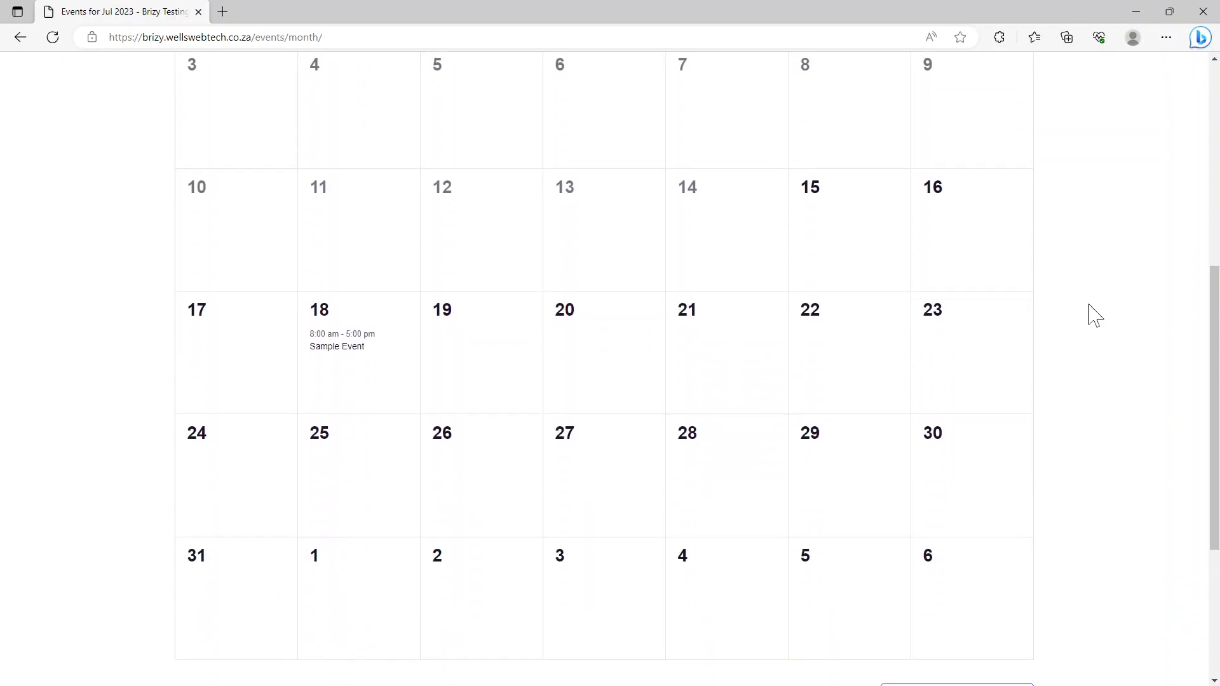
scroll(1090, 306, up, 7)
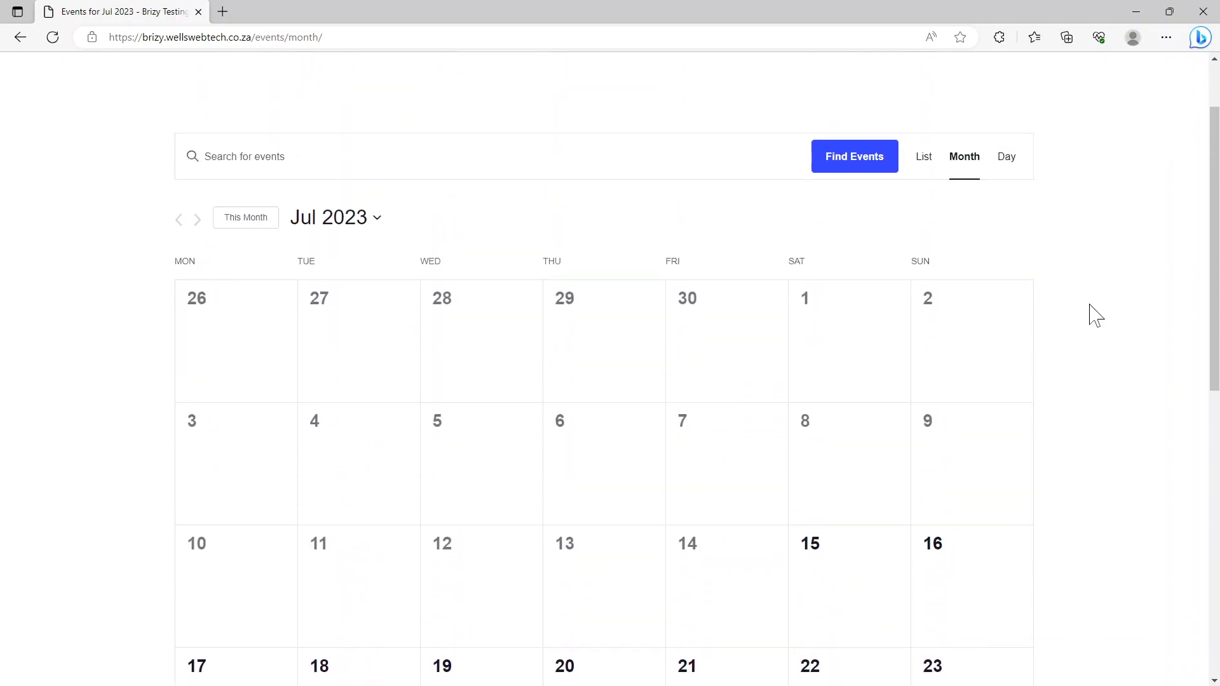